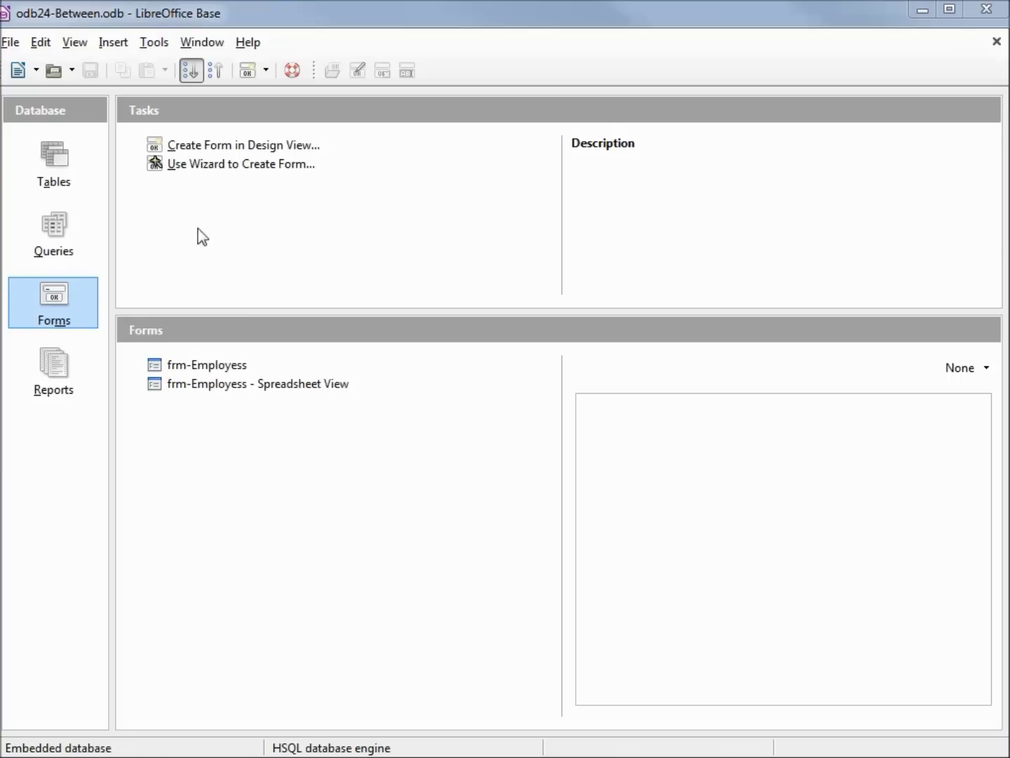
- Show the database's Queries list and start a new query in Design View
{"action": "left_click", "coordinate": [56, 226]}
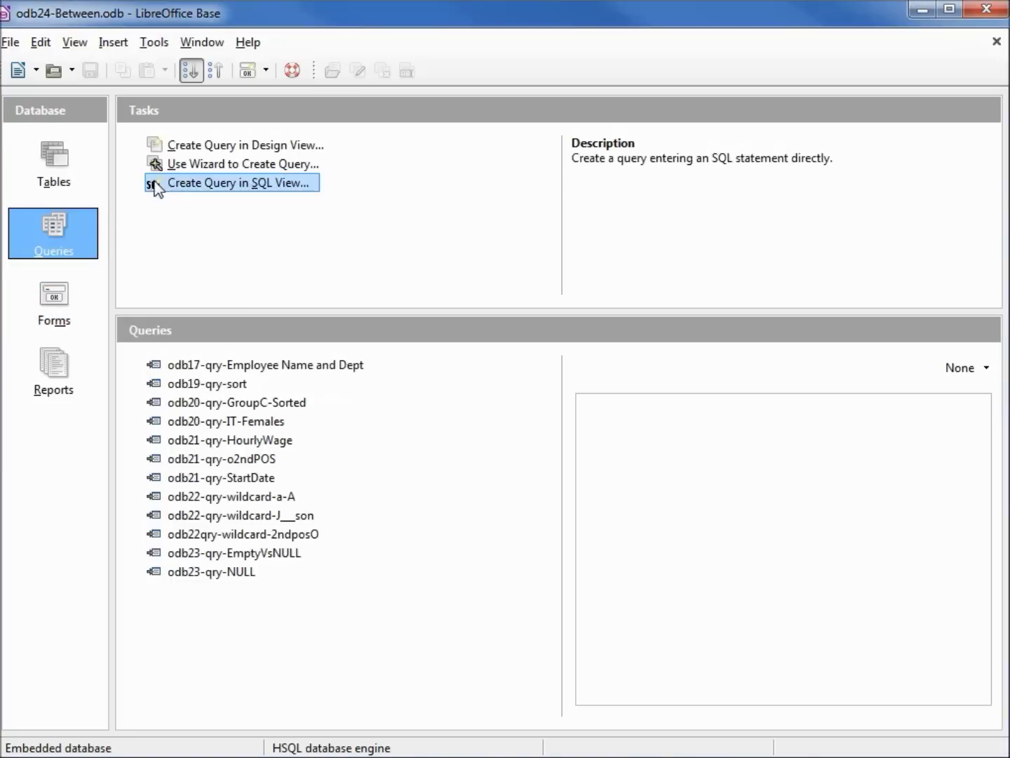
{"action": "left_click", "coordinate": [215, 146]}
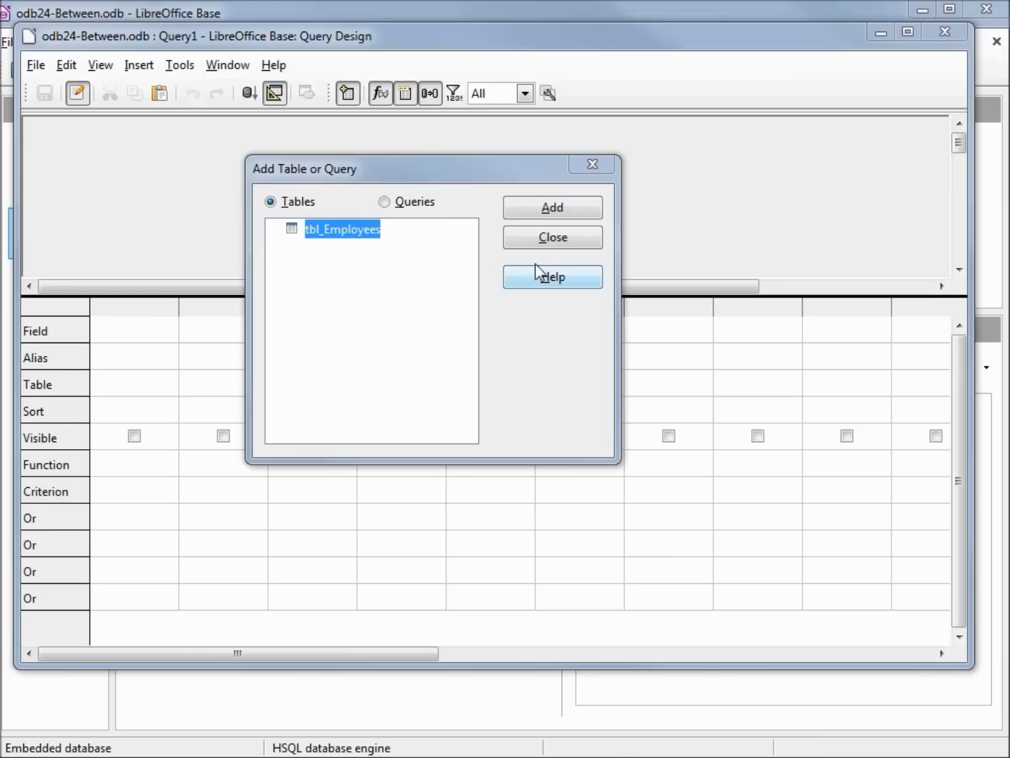
- Add tbl_Employees and the Last Name, First Name, Department and Hourly Wage fields
{"action": "left_click", "coordinate": [556, 218]}
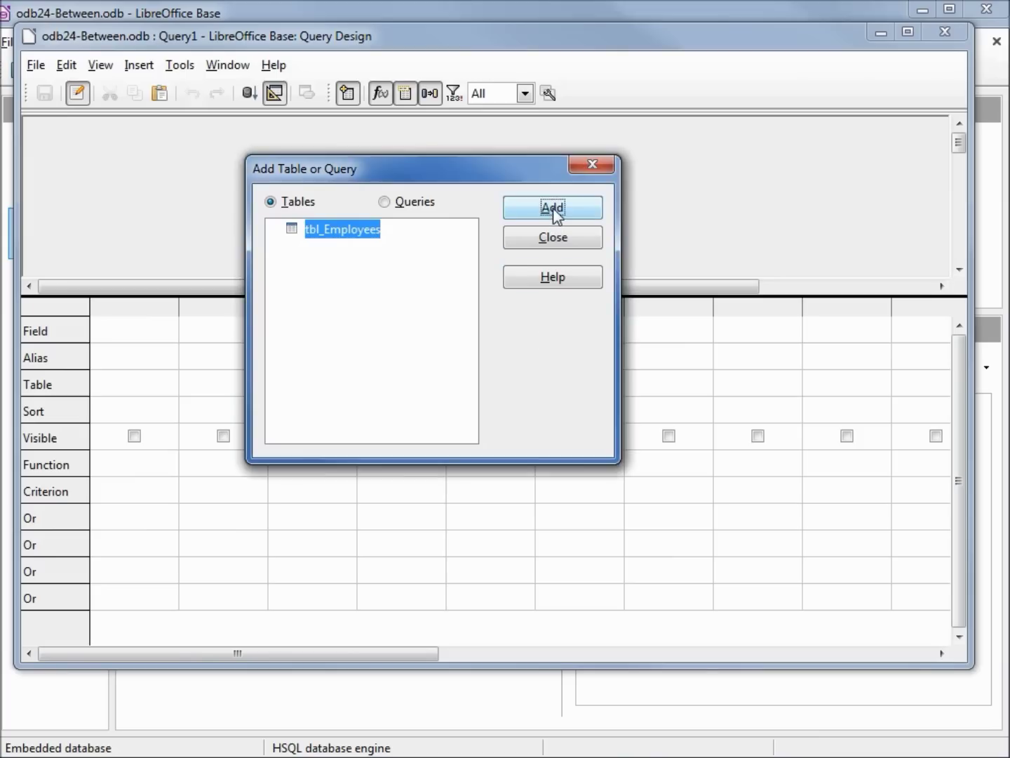
{"action": "left_click", "coordinate": [562, 240]}
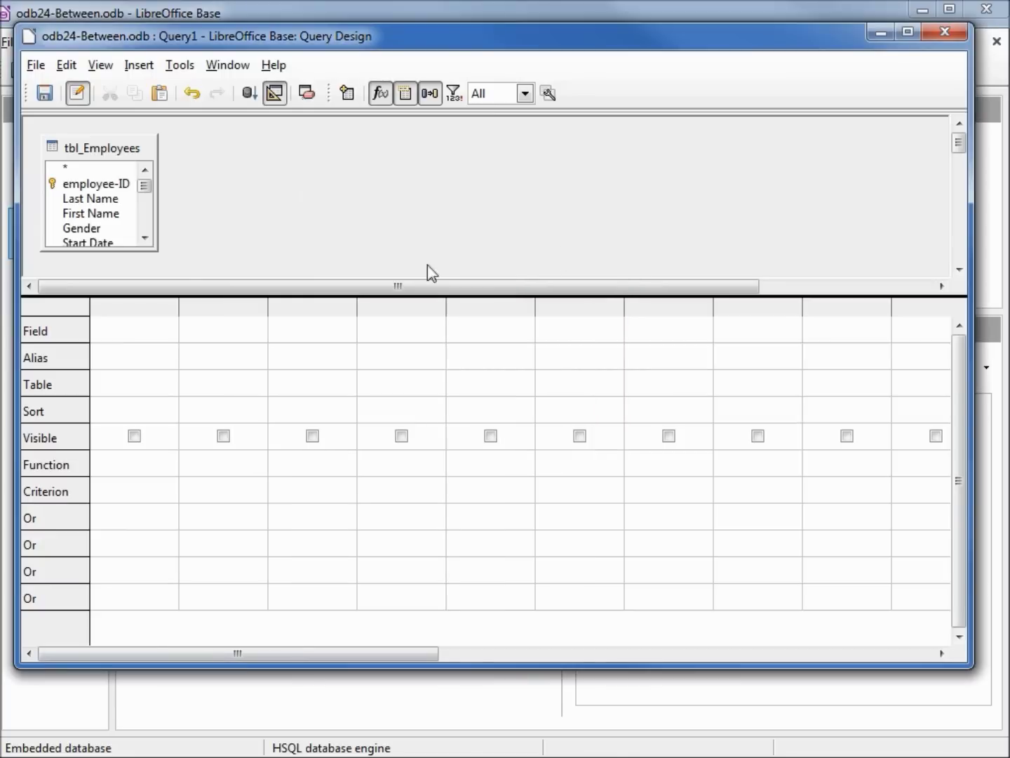
{"action": "double_click", "coordinate": [92, 199]}
{"action": "double_click", "coordinate": [105, 213]}
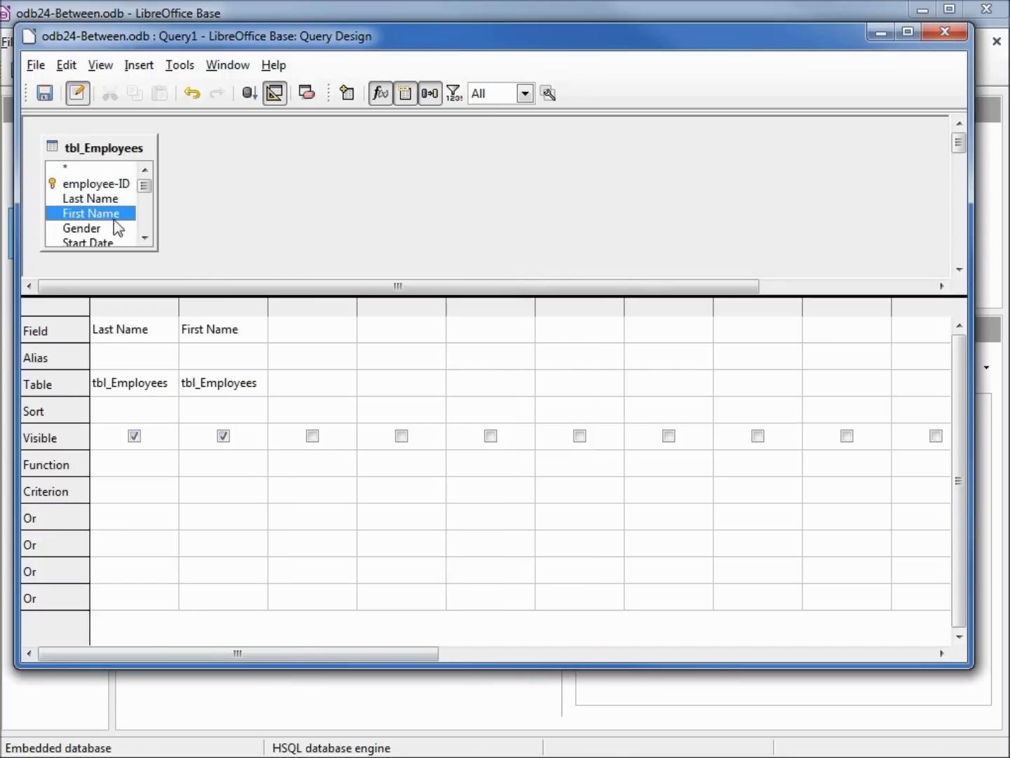
{"action": "left_click", "coordinate": [144, 239]}
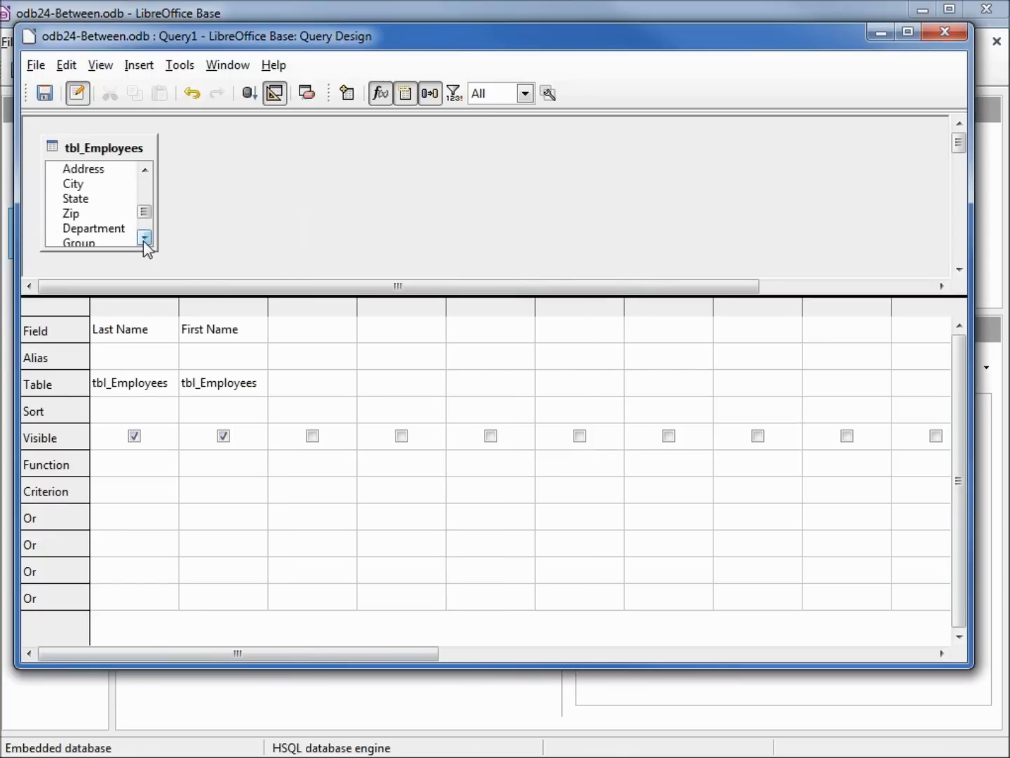
{"action": "left_click", "coordinate": [144, 240]}
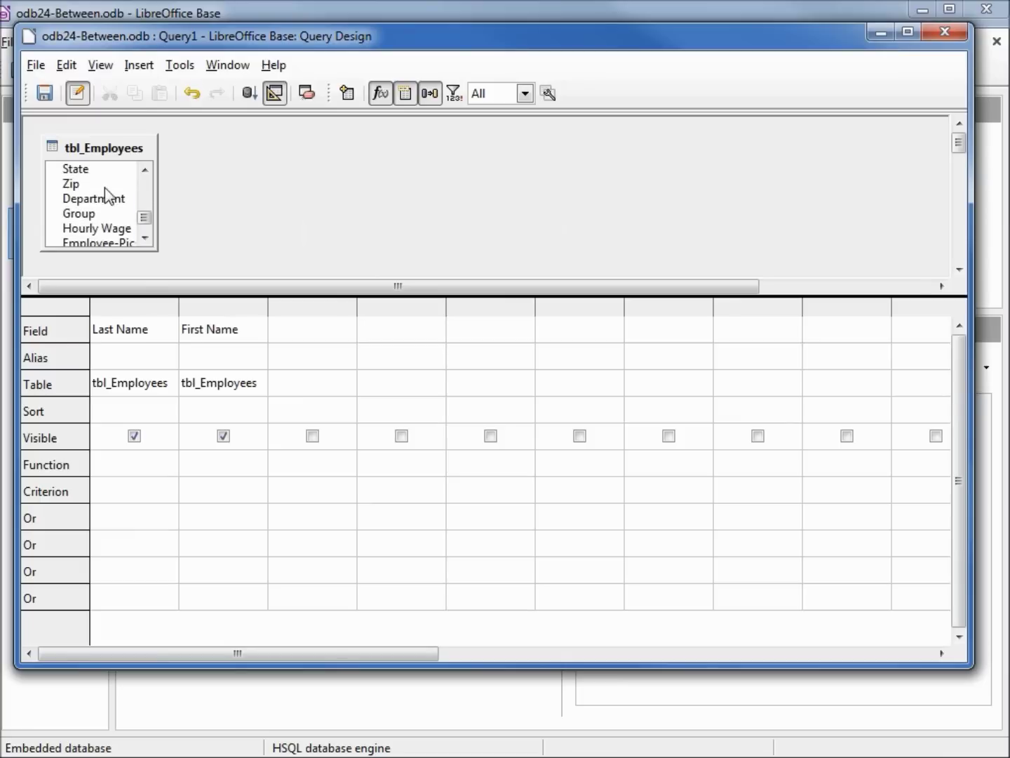
{"action": "double_click", "coordinate": [106, 198]}
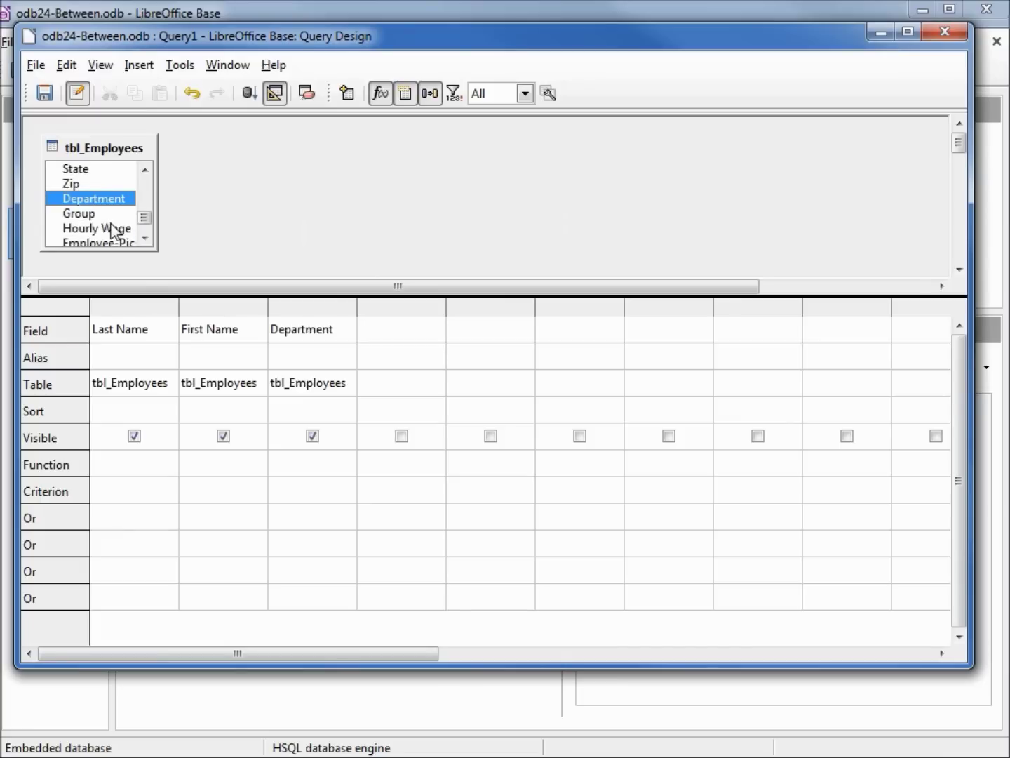
{"action": "double_click", "coordinate": [117, 229]}
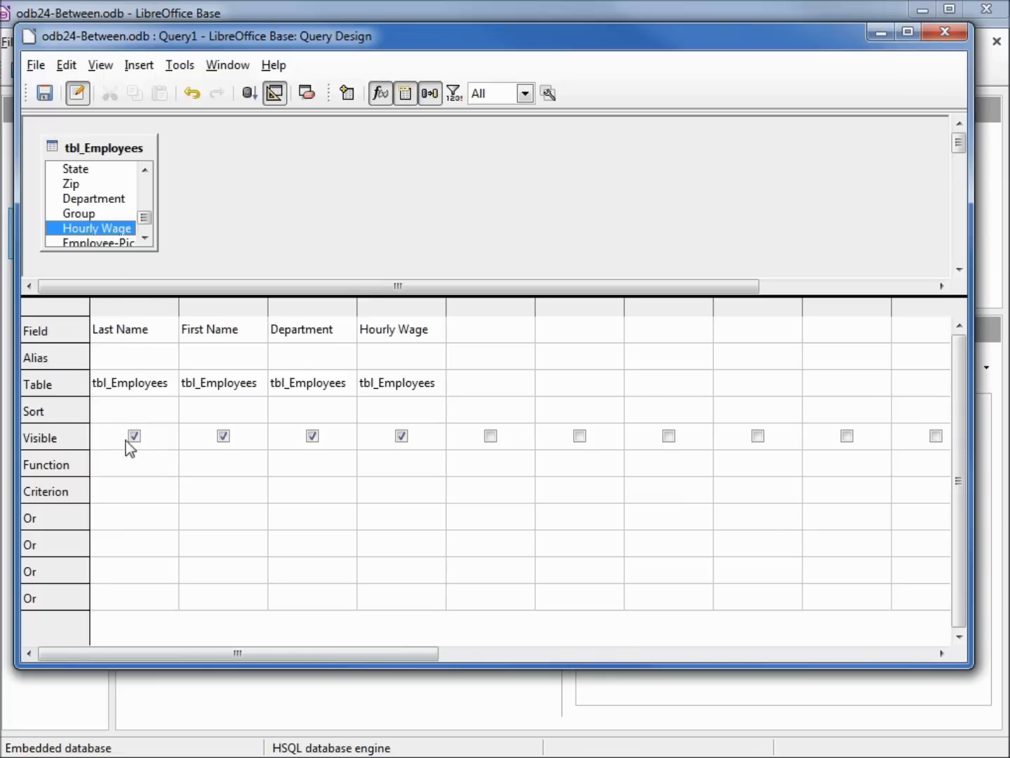
{"action": "left_click", "coordinate": [115, 489]}
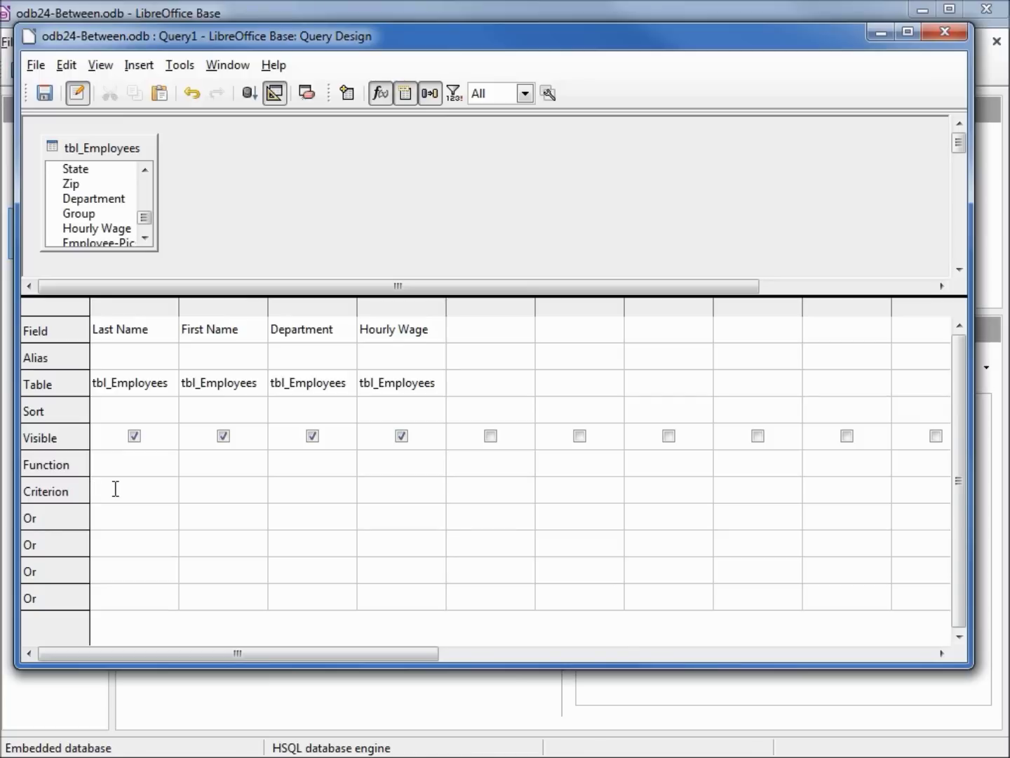
{"action": "type", "text": "Between"}
{"action": "type", "text": " L "}
{"action": "type", "text": "and S"}
- Filter Last Name to BETWEEN 'L' AND 'S', sort it ascending, and preview the results
{"action": "key", "text": "Return"}
{"action": "left_click_drag", "start_coordinate": [179, 307], "coordinate": [229, 304]}
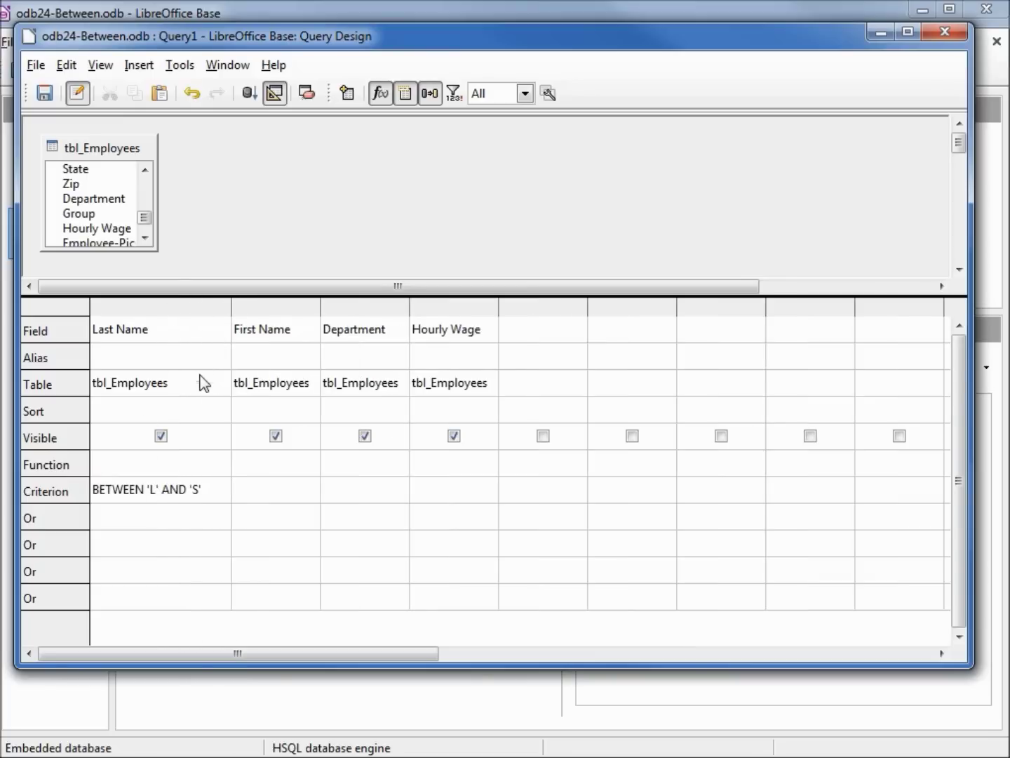
{"action": "left_click", "coordinate": [203, 410]}
{"action": "left_click", "coordinate": [222, 410]}
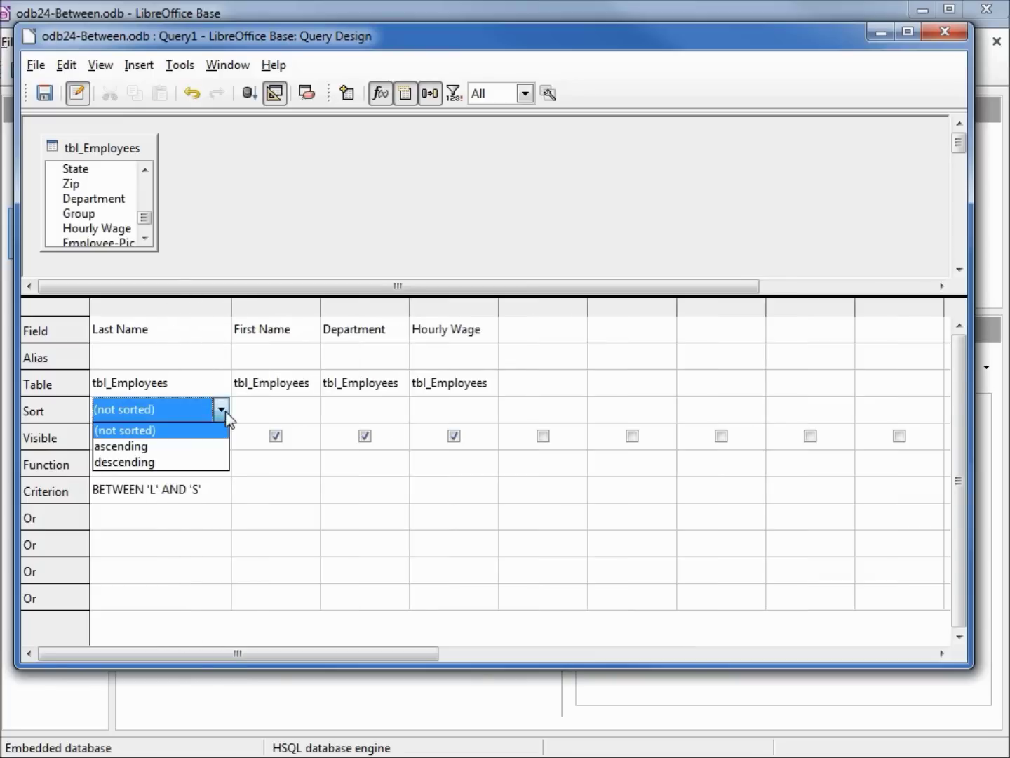
{"action": "left_click", "coordinate": [191, 450]}
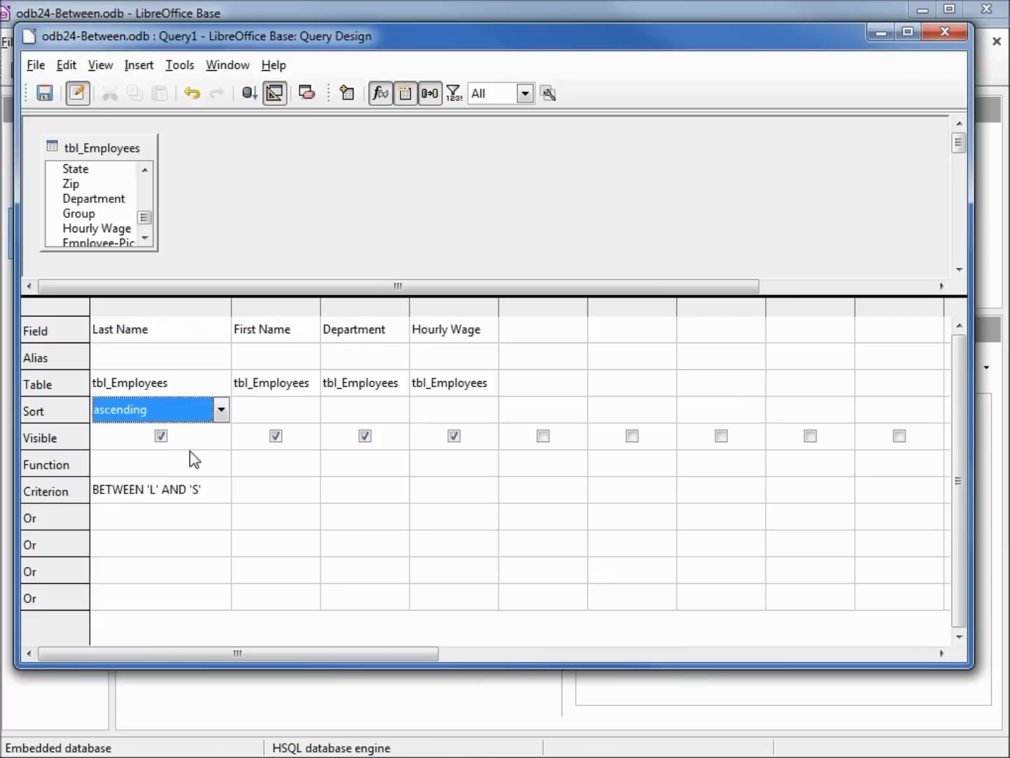
{"action": "key", "text": "Tab"}
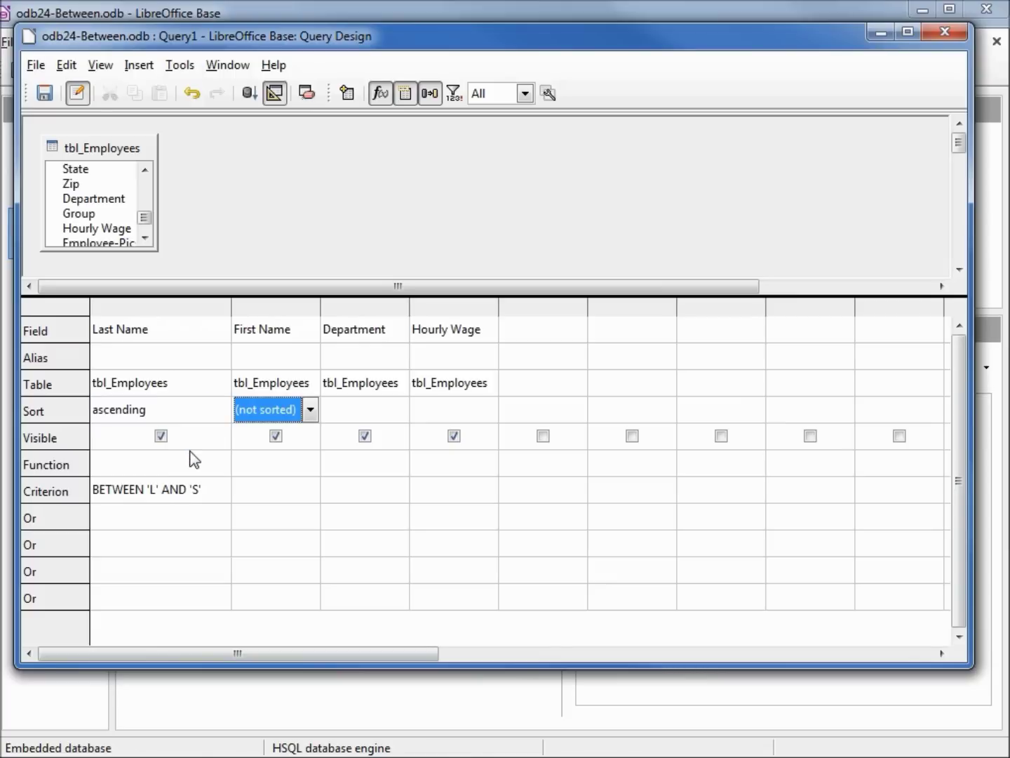
{"action": "key", "text": "Escape"}
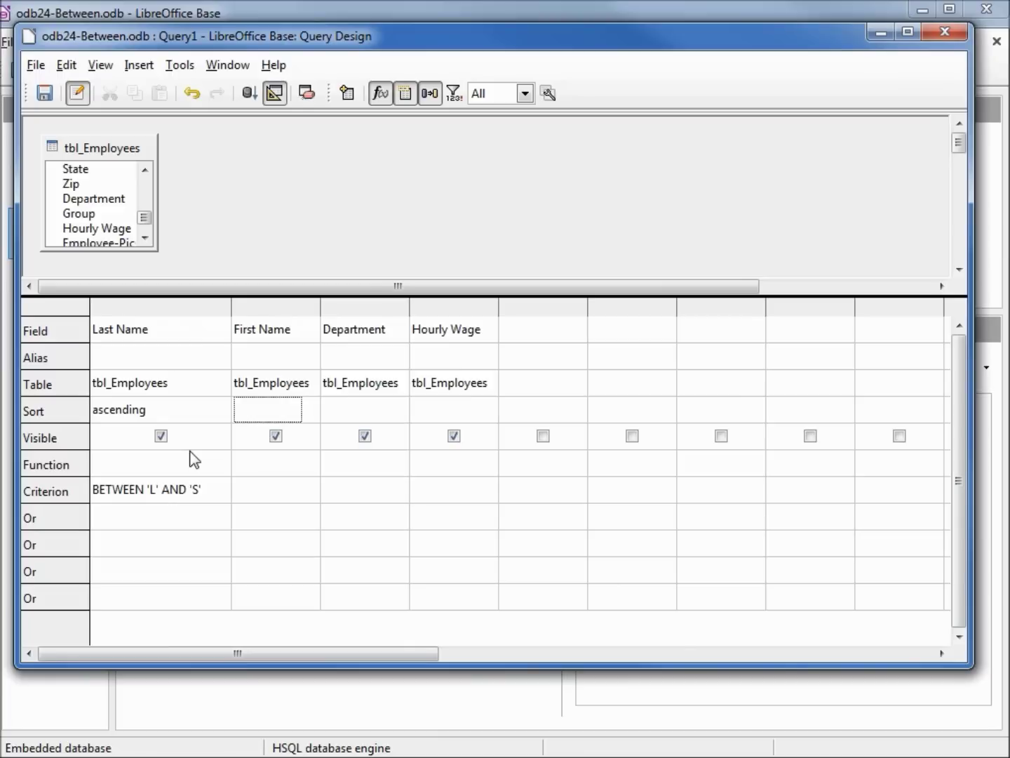
{"action": "key", "text": "F5"}
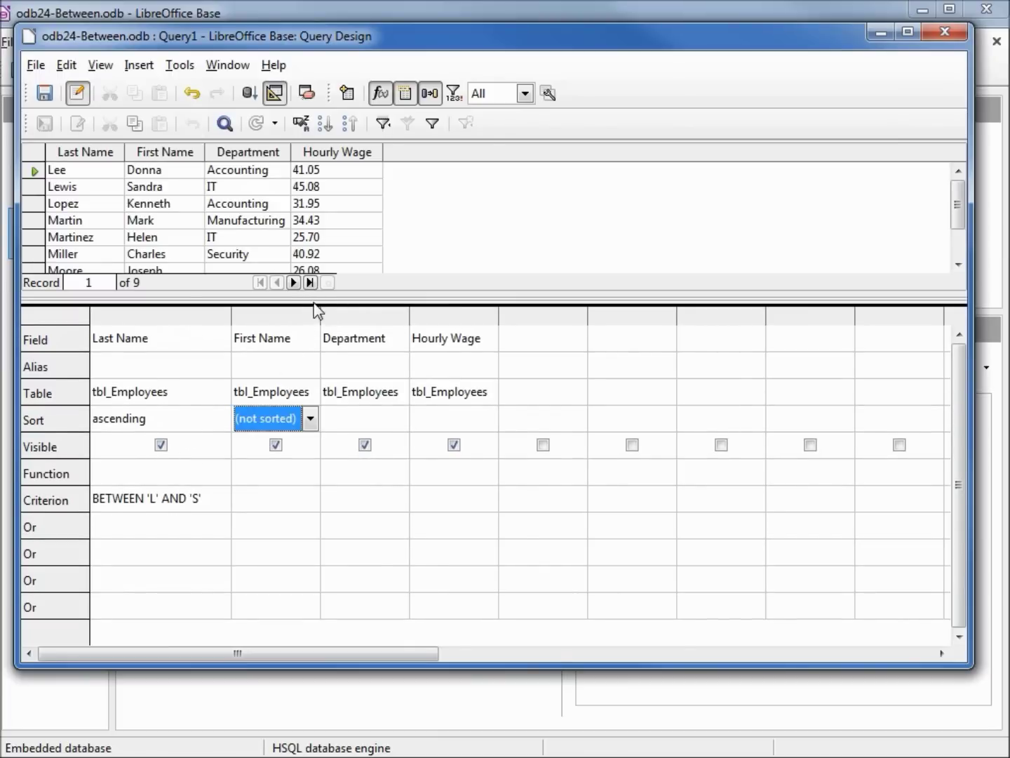
- Enlarge the results preview so all nine employees, Lee to Rodriguez, are visible
{"action": "left_click_drag", "start_coordinate": [313, 305], "coordinate": [288, 374]}
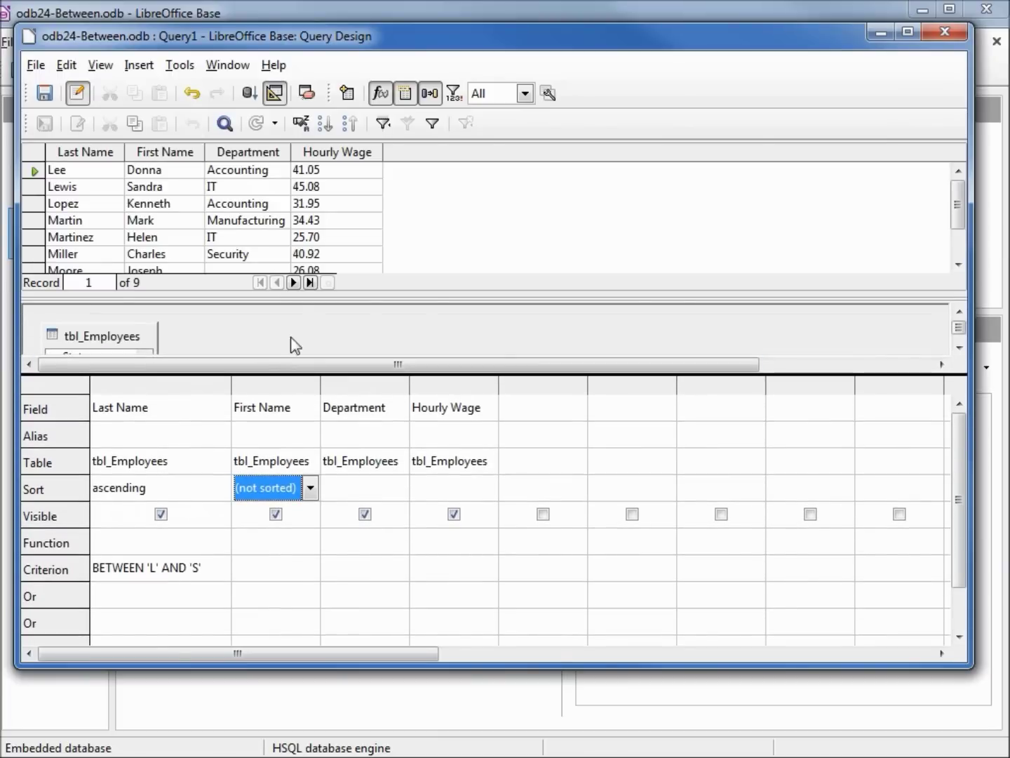
{"action": "left_click_drag", "start_coordinate": [311, 303], "coordinate": [315, 347]}
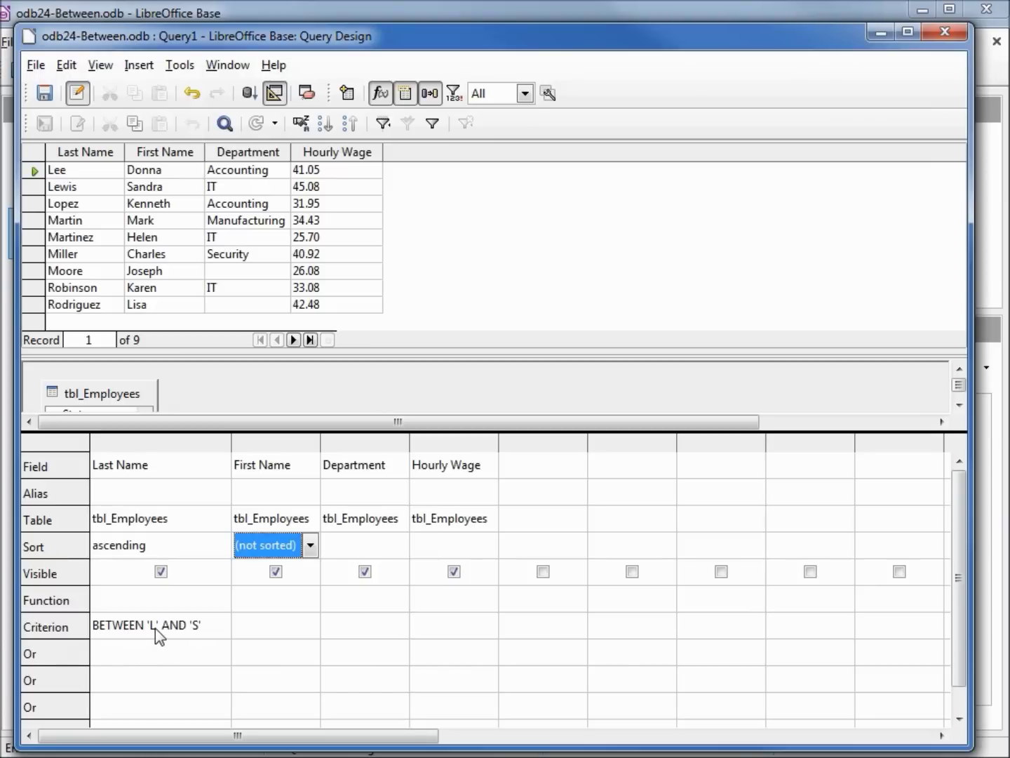
- Edit the Last Name criterion to start at 'Lee' and rerun the query
{"action": "left_click", "coordinate": [155, 628]}
{"action": "left_click", "coordinate": [155, 628]}
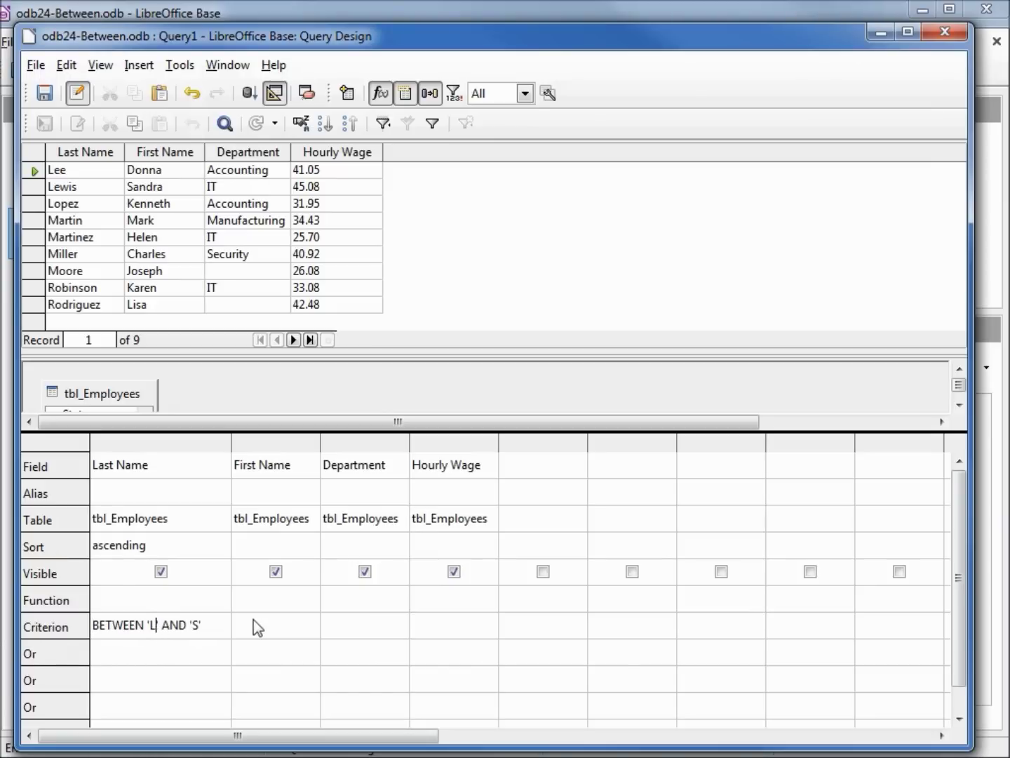
{"action": "type", "text": "ee"}
{"action": "left_click", "coordinate": [258, 617]}
{"action": "key", "text": "Tab"}
{"action": "left_click", "coordinate": [169, 623]}
{"action": "type", "text": "'"}
{"action": "key", "text": "Tab"}
{"action": "key", "text": "F5"}
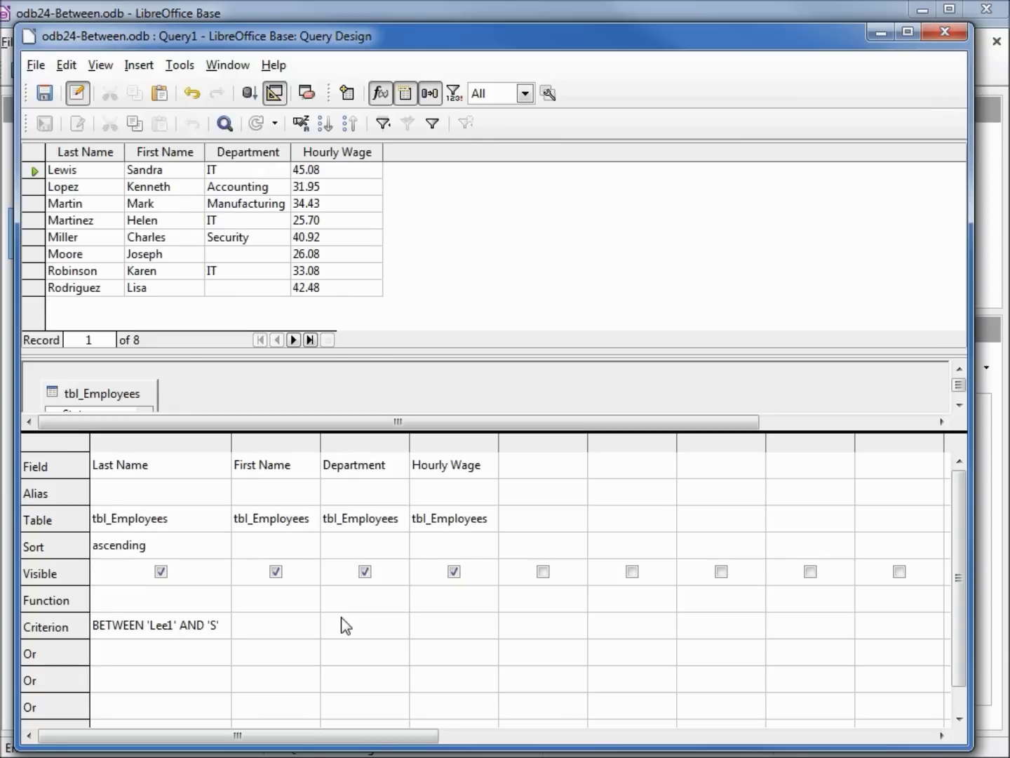
- Remove the stray '1' after Lee in the criterion and rerun the query
{"action": "left_click_drag", "start_coordinate": [168, 625], "coordinate": [162, 625]}
{"action": "key", "text": "Right"}
{"action": "key", "text": "Delete"}
{"action": "key", "text": "Tab"}
{"action": "key", "text": "F5"}
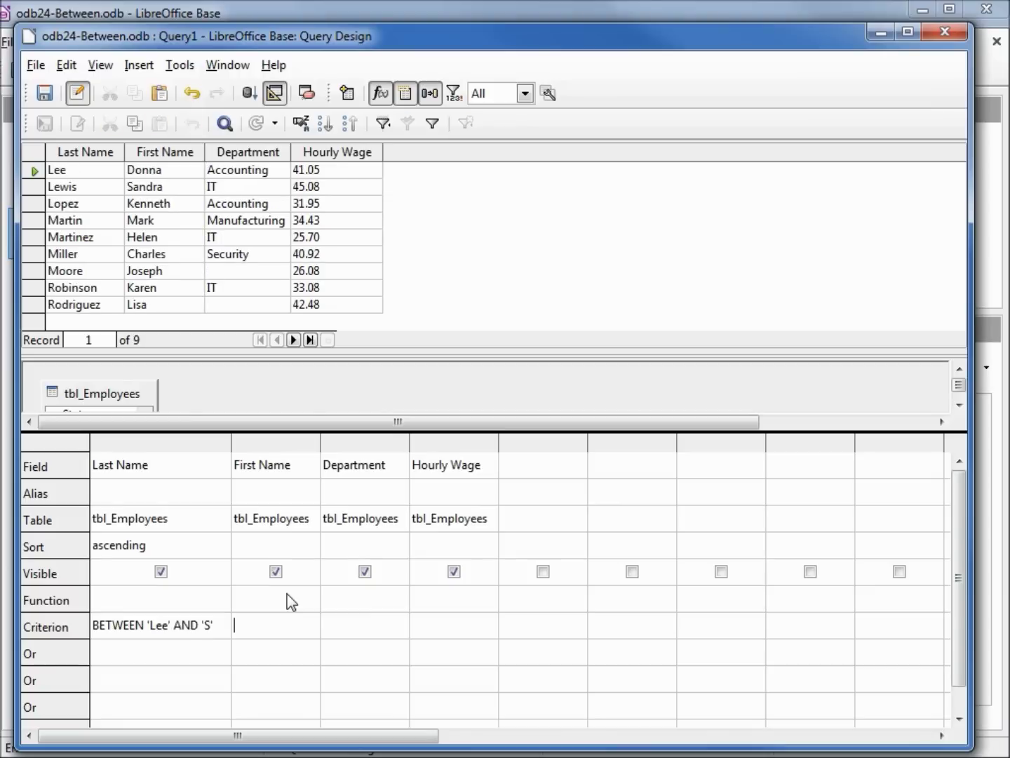
{"action": "left_click", "coordinate": [250, 623]}
- Replace the Department field with Start Date and widen its column
{"action": "left_click", "coordinate": [388, 465]}
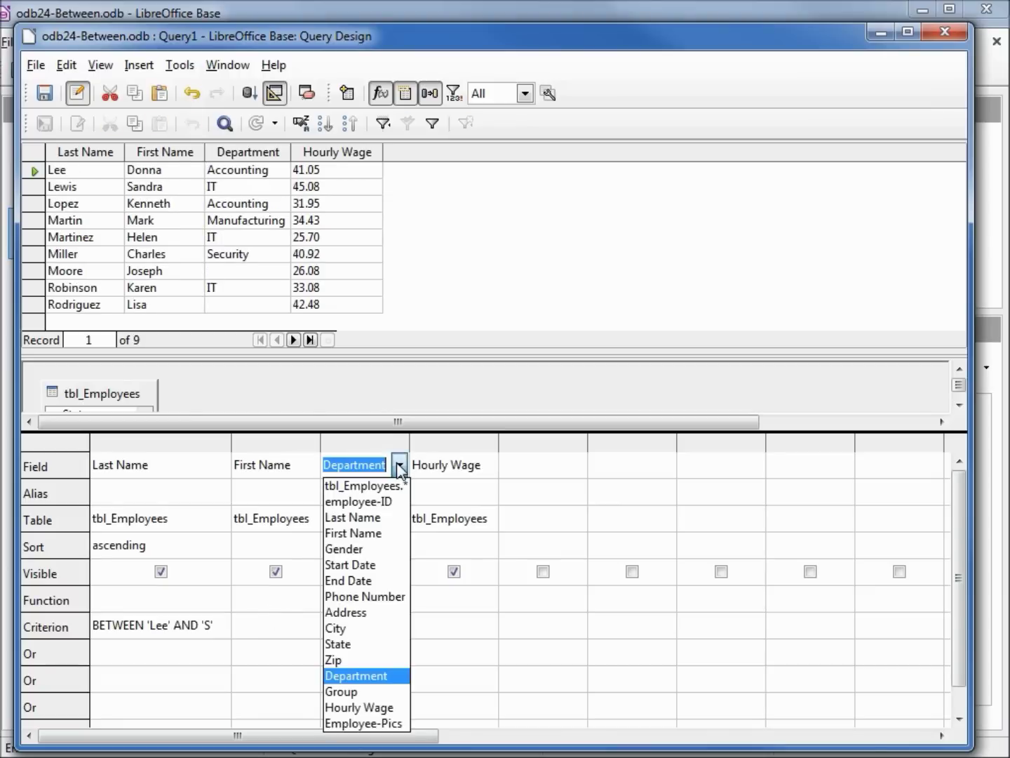
{"action": "left_click", "coordinate": [365, 565]}
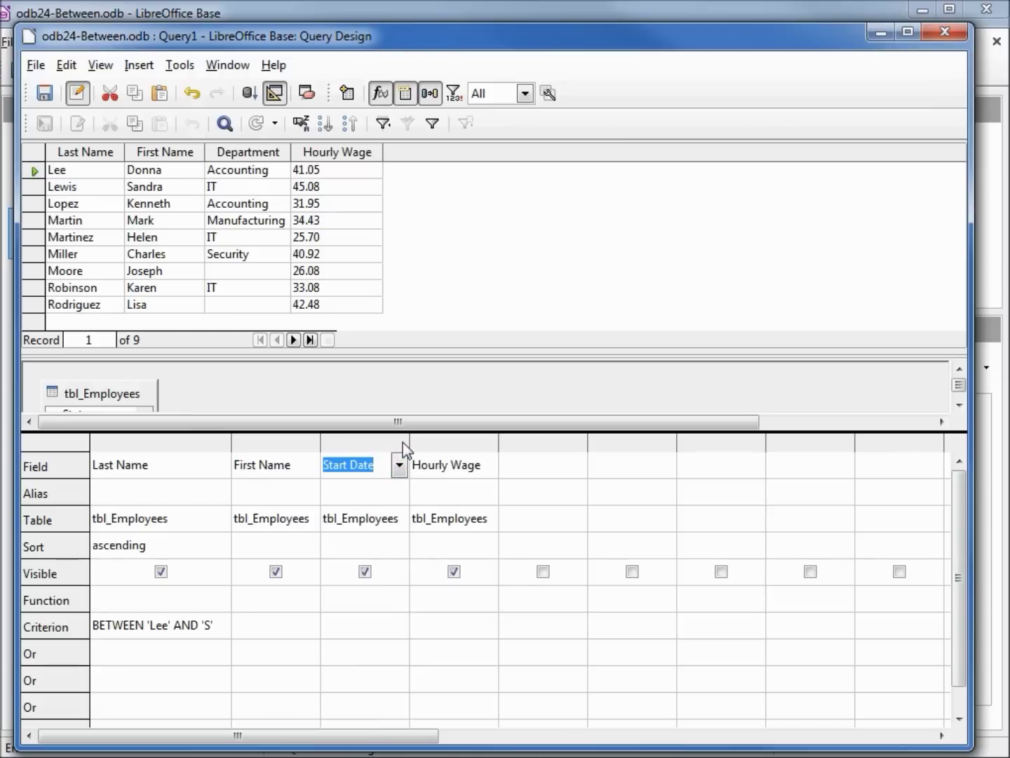
{"action": "left_click_drag", "start_coordinate": [412, 440], "coordinate": [455, 440]}
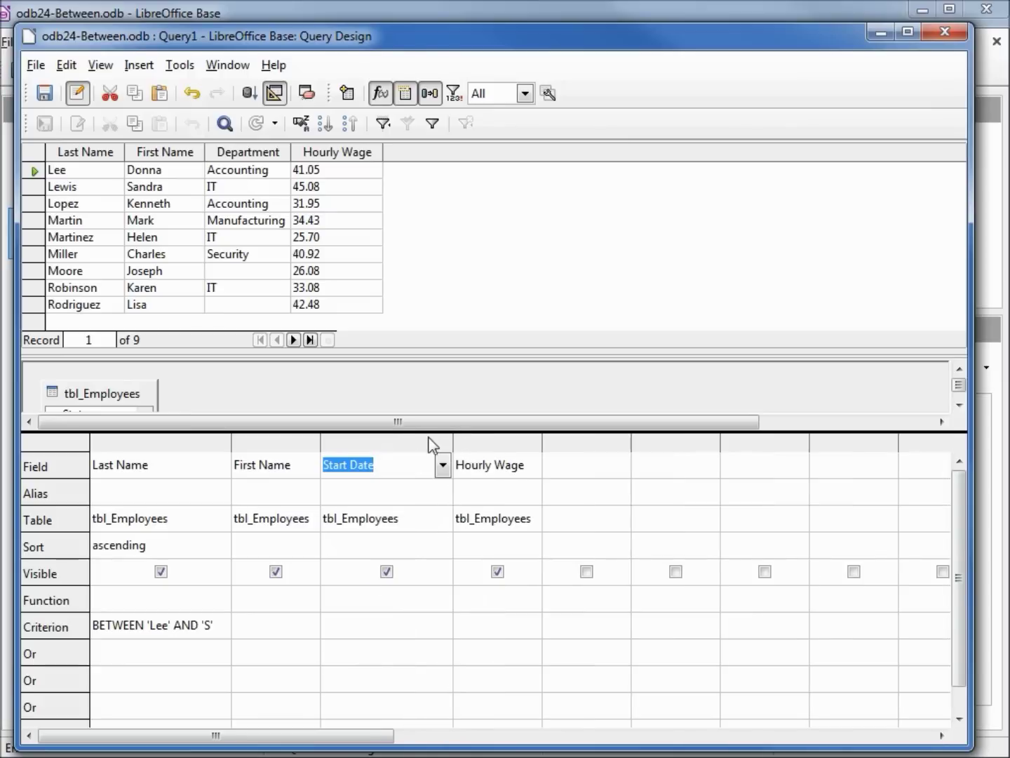
- Remove the Last Name sort, sort Start Date ascending, and rerun the query
{"action": "left_click", "coordinate": [181, 551]}
{"action": "left_click", "coordinate": [222, 546]}
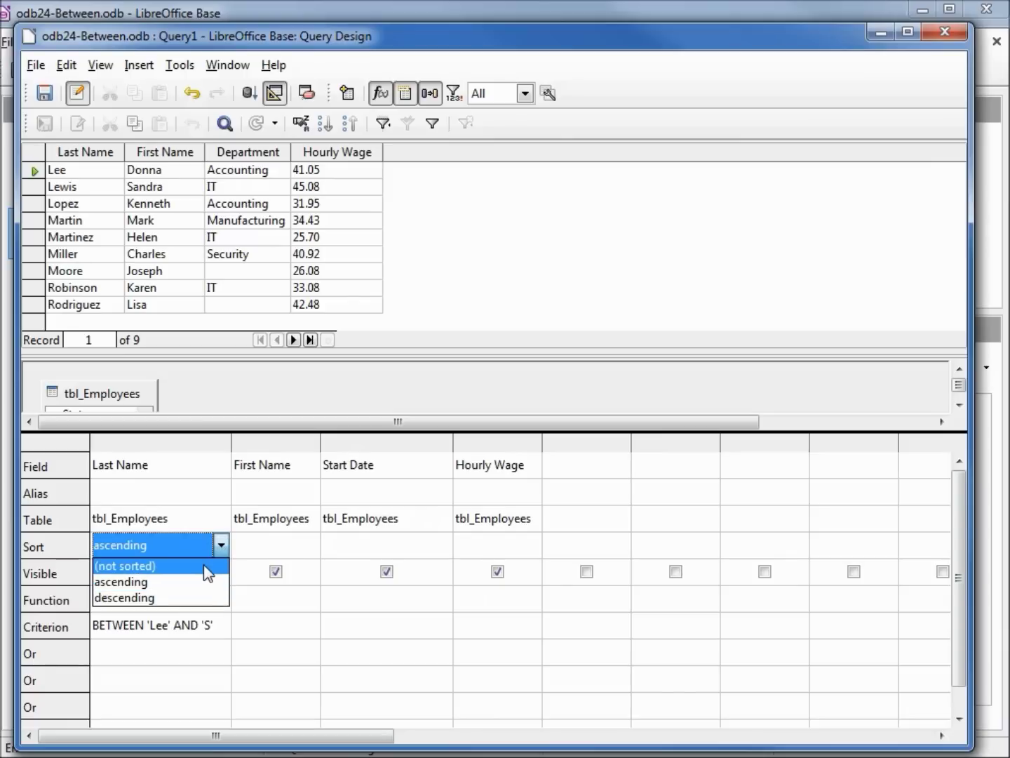
{"action": "left_click", "coordinate": [204, 567]}
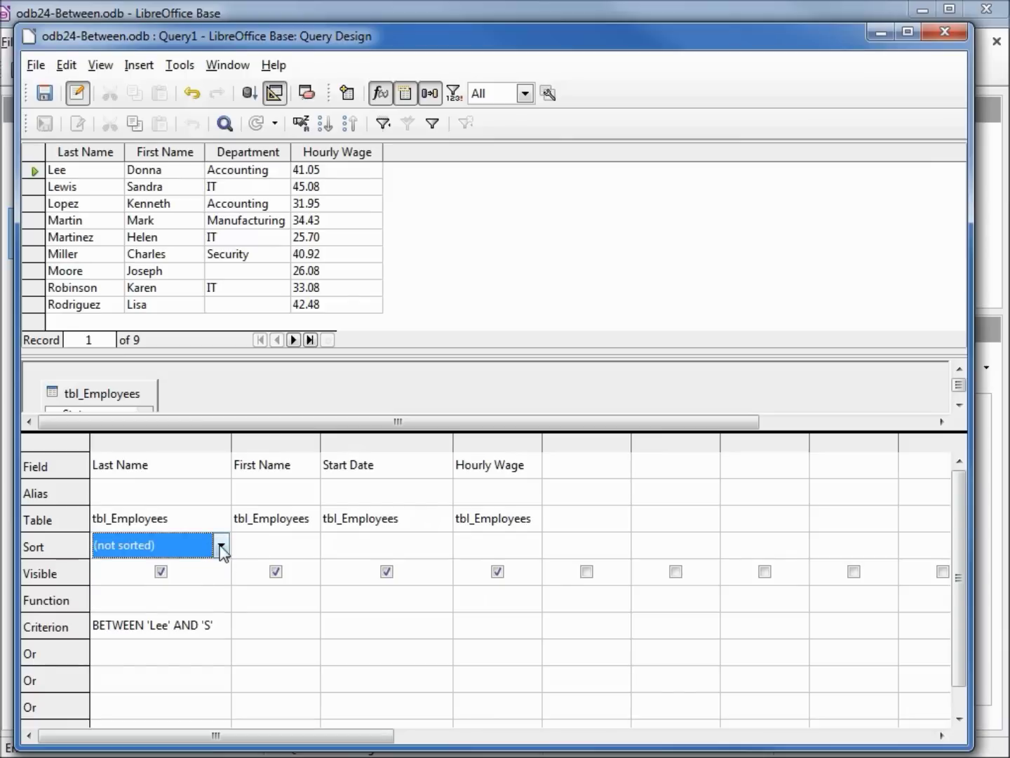
{"action": "left_click", "coordinate": [363, 544]}
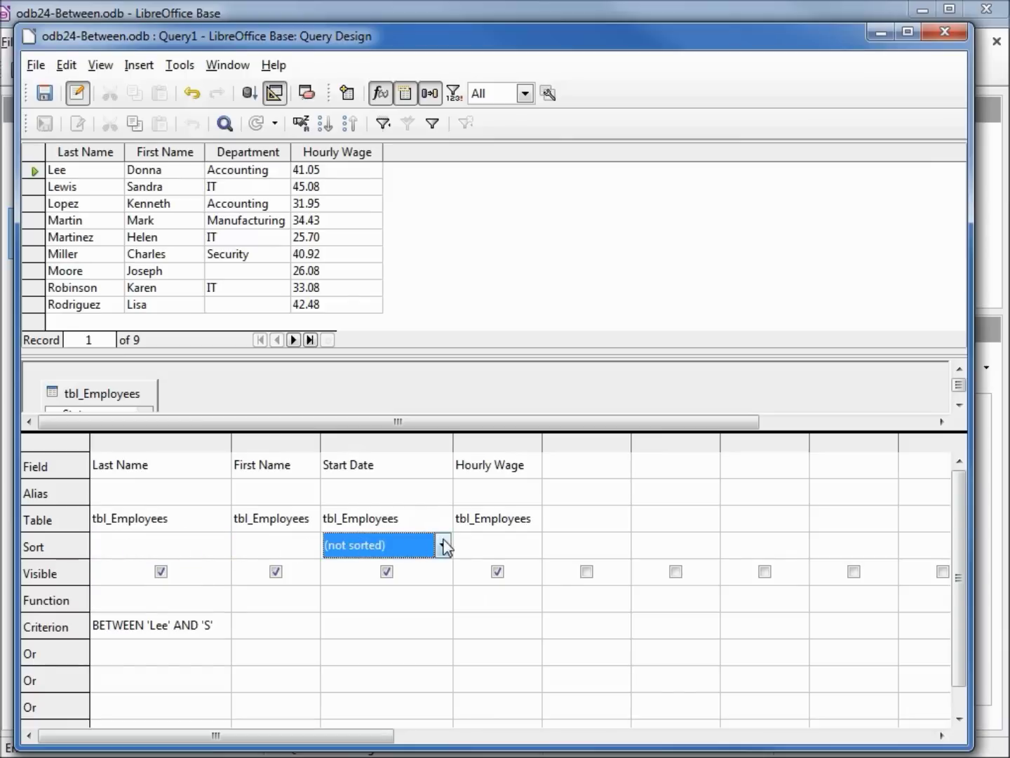
{"action": "left_click", "coordinate": [444, 546]}
{"action": "left_click", "coordinate": [406, 584]}
{"action": "key", "text": "Tab"}
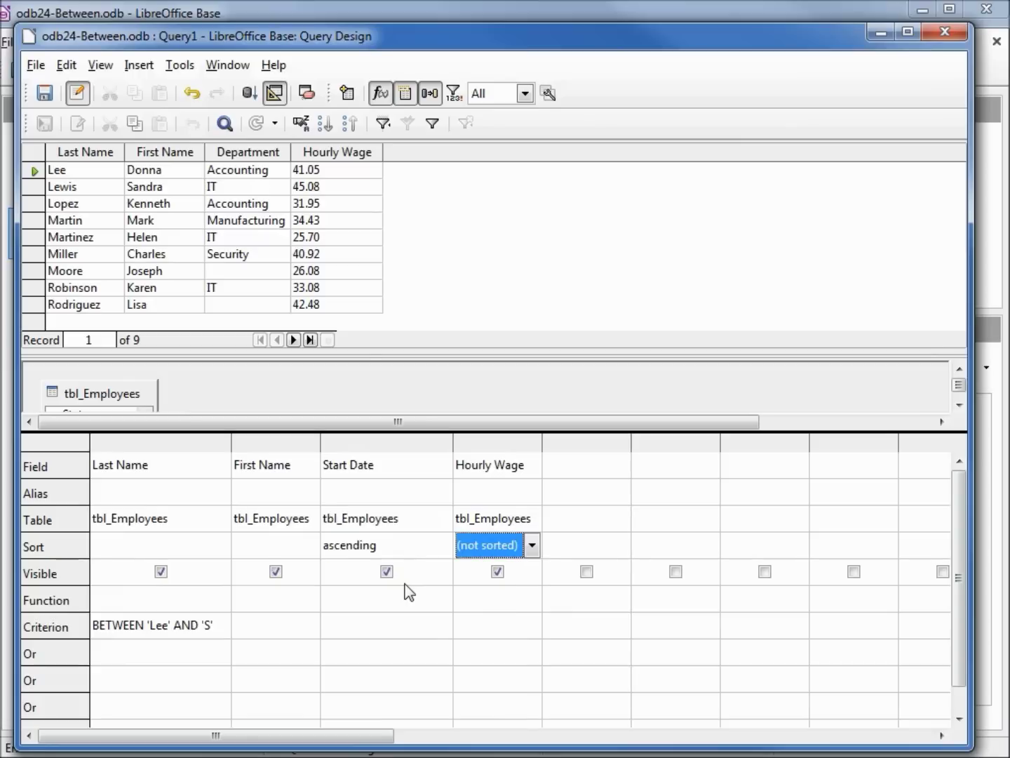
{"action": "key", "text": "F5"}
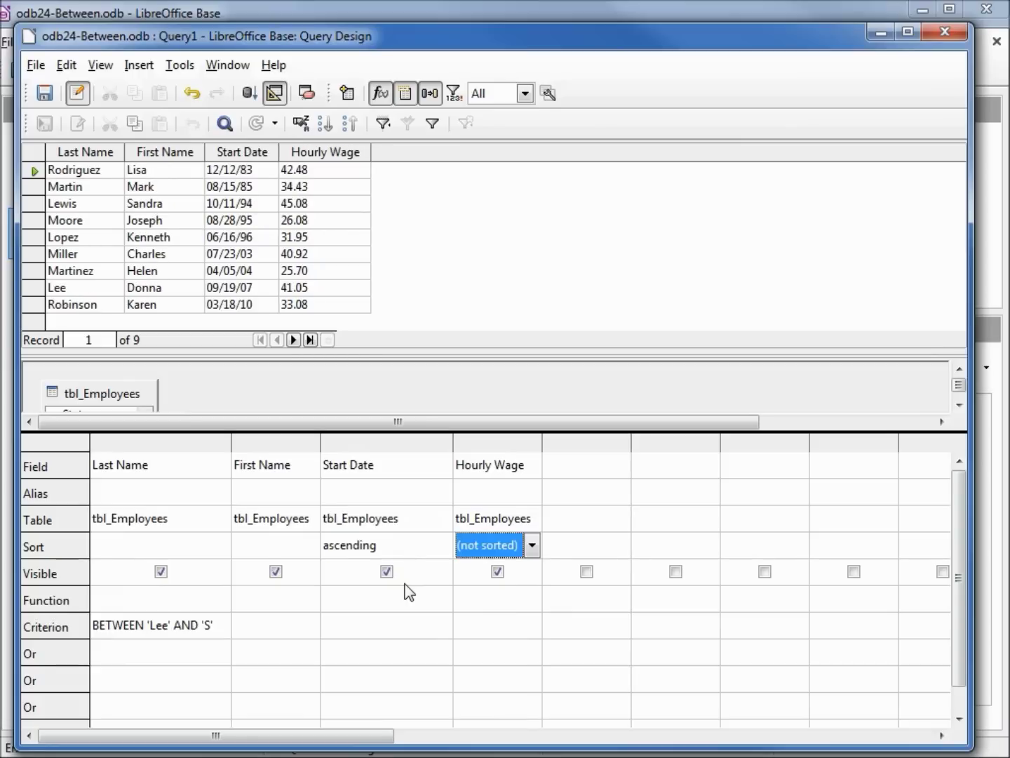
{"action": "left_click", "coordinate": [382, 626]}
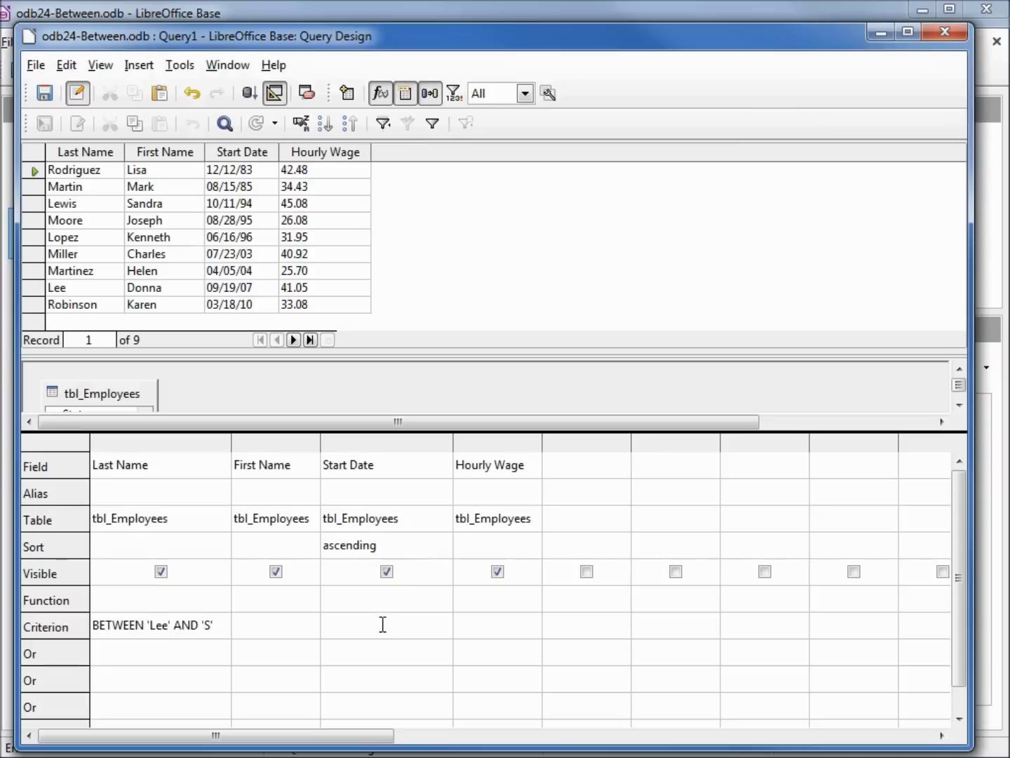
{"action": "type", "text": "B"}
{"action": "type", "text": "et"}
{"action": "type", "text": "ween "}
{"action": "type", "text": "1/1"}
{"action": "type", "text": "/1990"}
{"action": "type", "text": " and"}
{"action": "type", "text": " 12"}
{"action": "type", "text": "/3"}
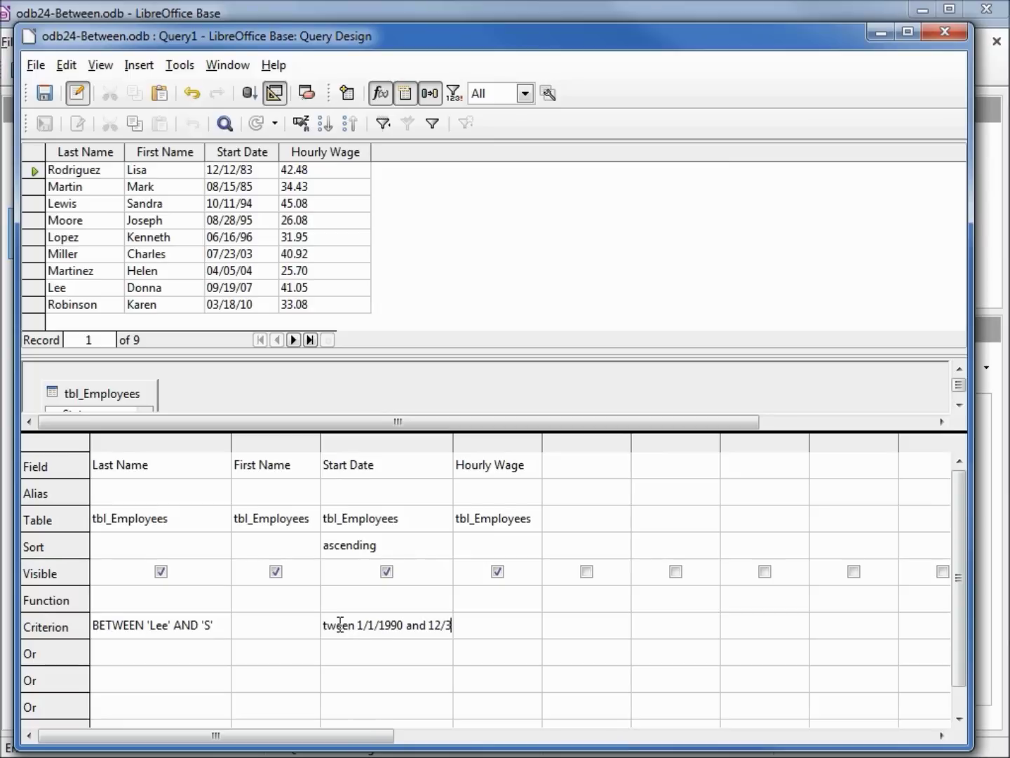
{"action": "type", "text": "1/200"}
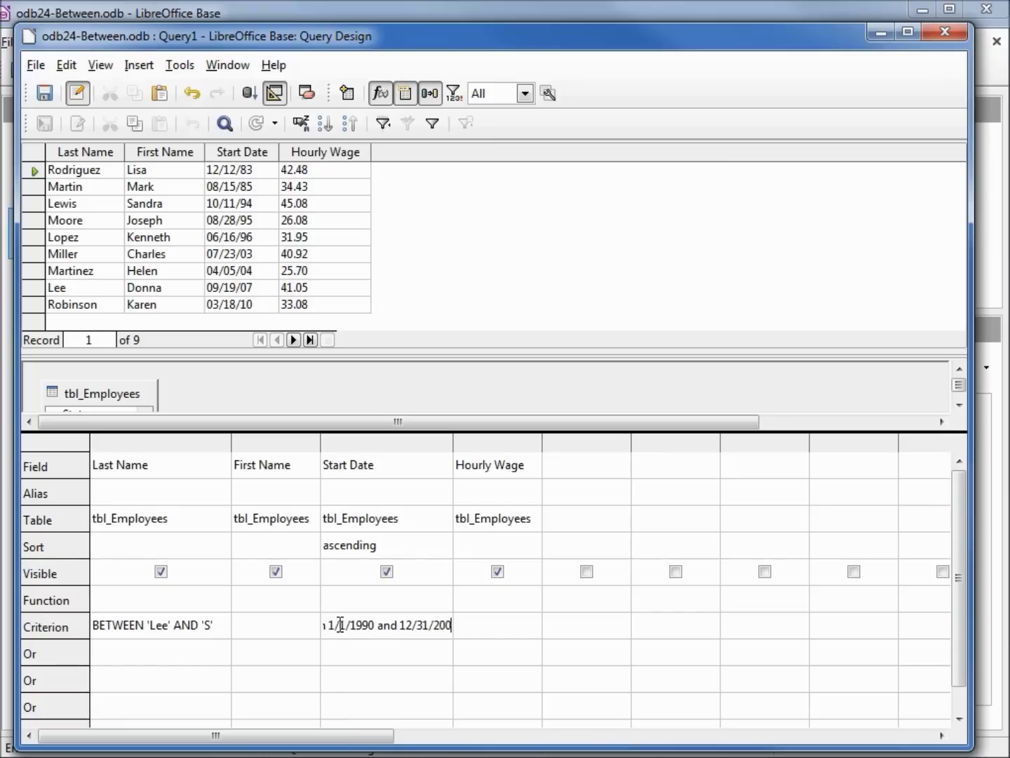
{"action": "type", "text": "5"}
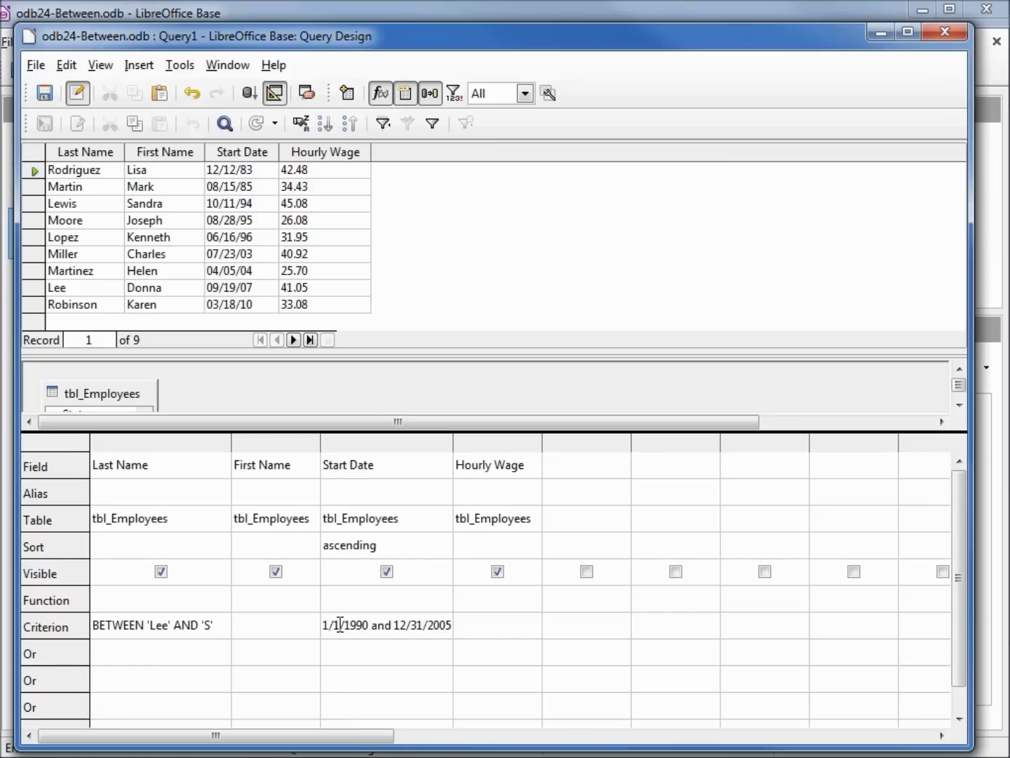
- Limit Start Date to BETWEEN #01/01/1990# AND #12/31/2005#, leaving five employees
{"action": "key", "text": "Tab"}
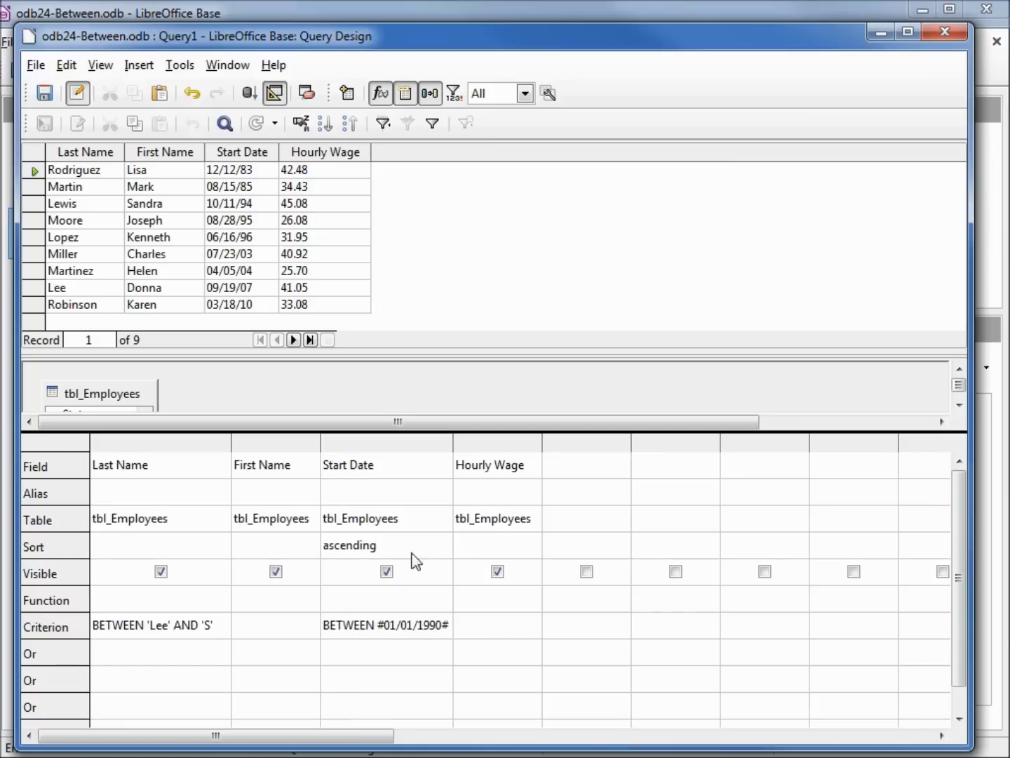
{"action": "left_click_drag", "start_coordinate": [454, 437], "coordinate": [559, 437]}
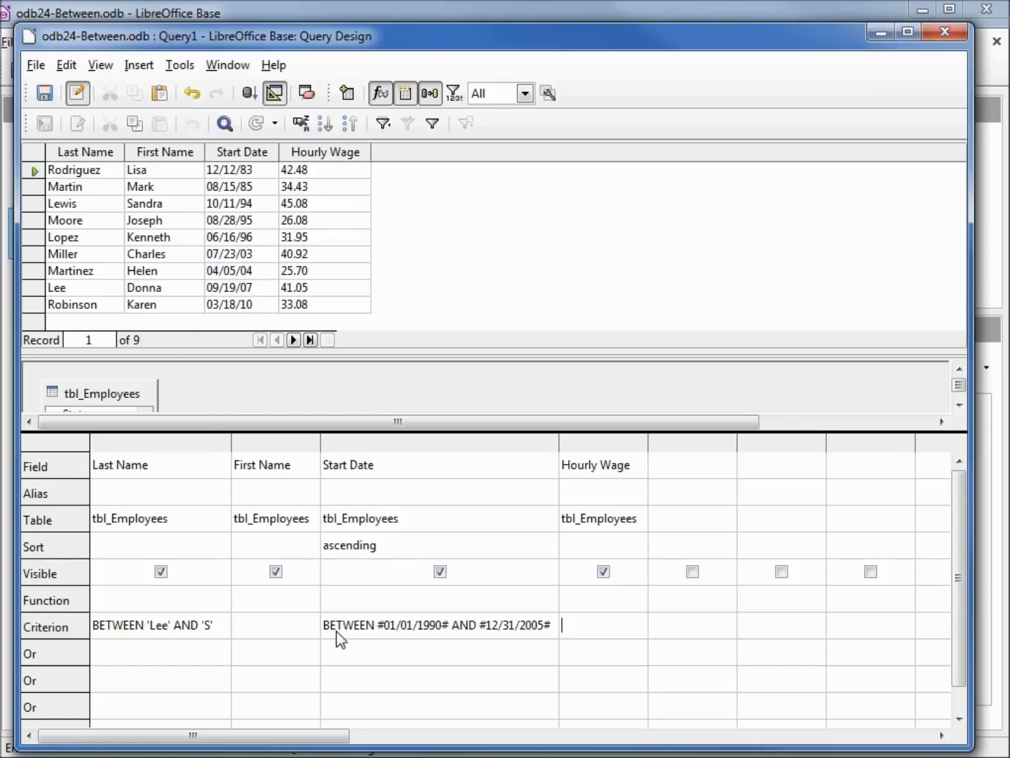
{"action": "key", "text": "F5"}
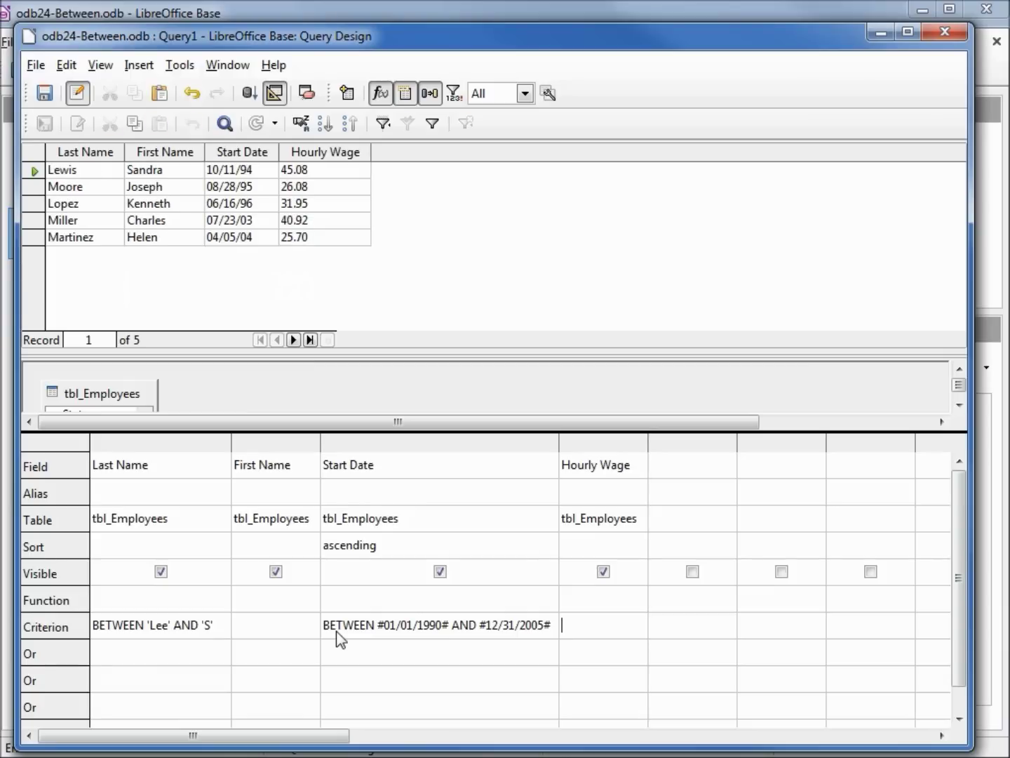
- Turn off the Start Date sort, change the Hourly Wage sort setting, and rerun the query
{"action": "left_click", "coordinate": [394, 543]}
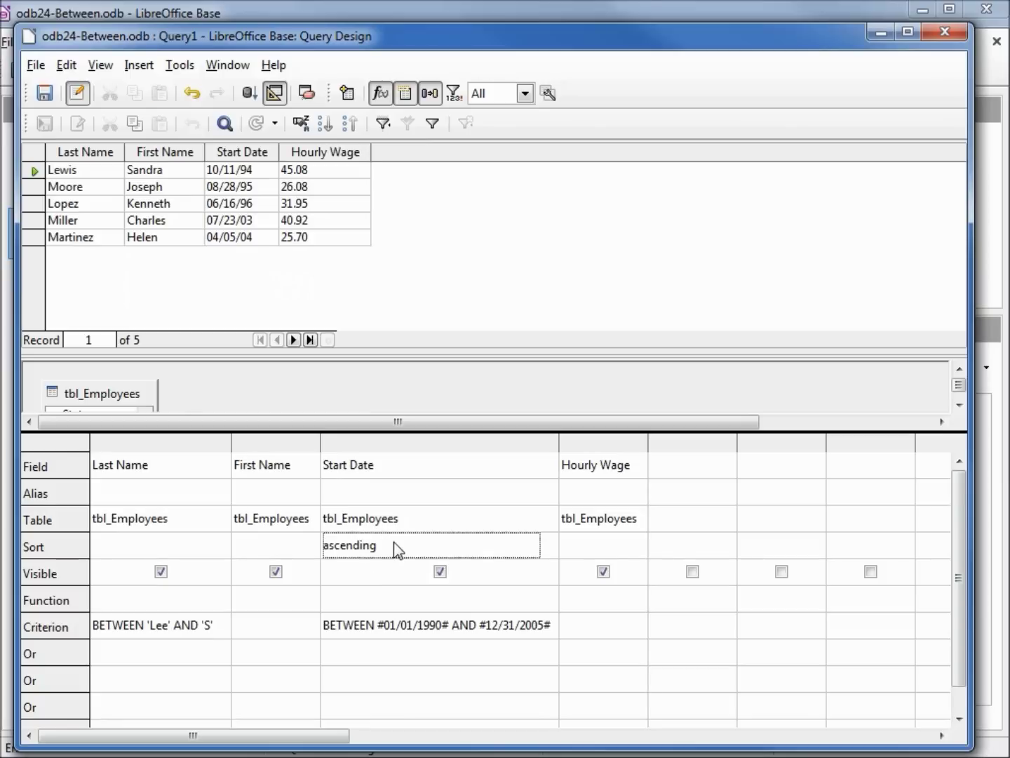
{"action": "left_click", "coordinate": [547, 546]}
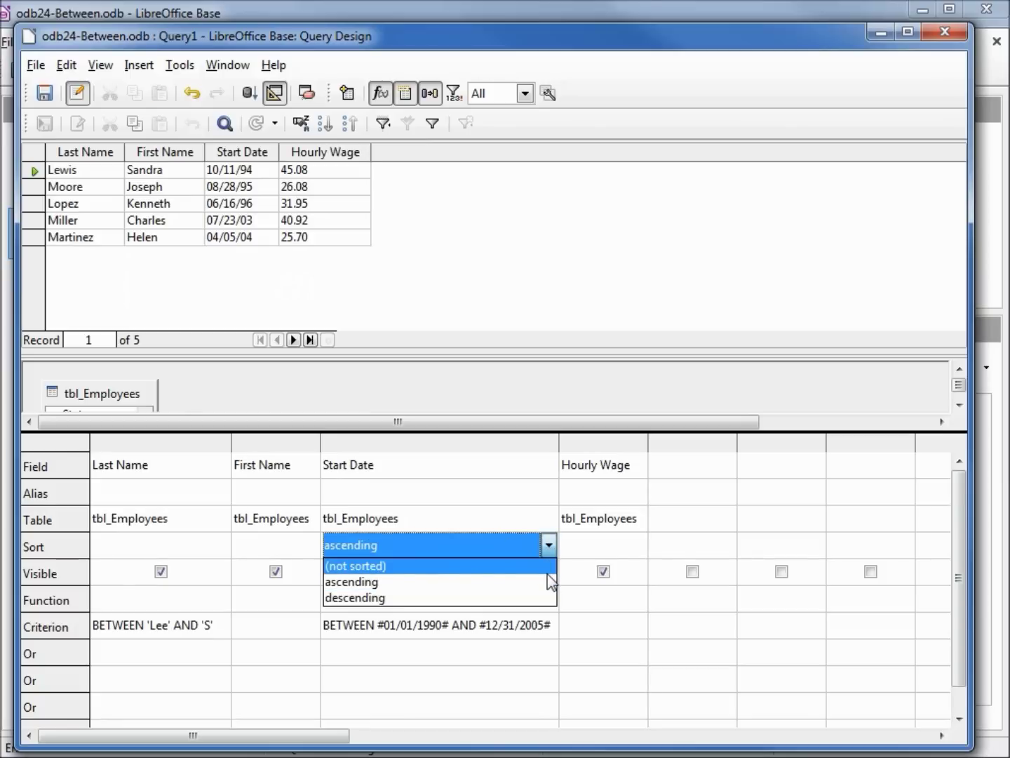
{"action": "left_click", "coordinate": [550, 566]}
{"action": "left_click", "coordinate": [643, 545]}
{"action": "left_click", "coordinate": [638, 545]}
{"action": "left_click", "coordinate": [615, 583]}
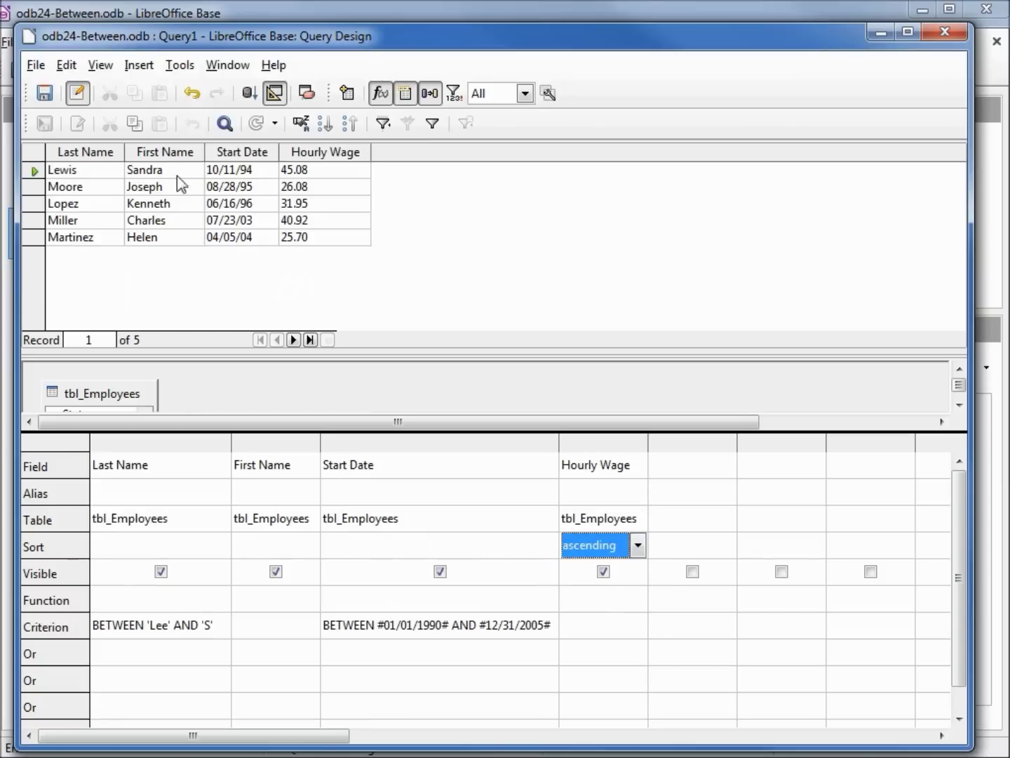
{"action": "left_click", "coordinate": [247, 95]}
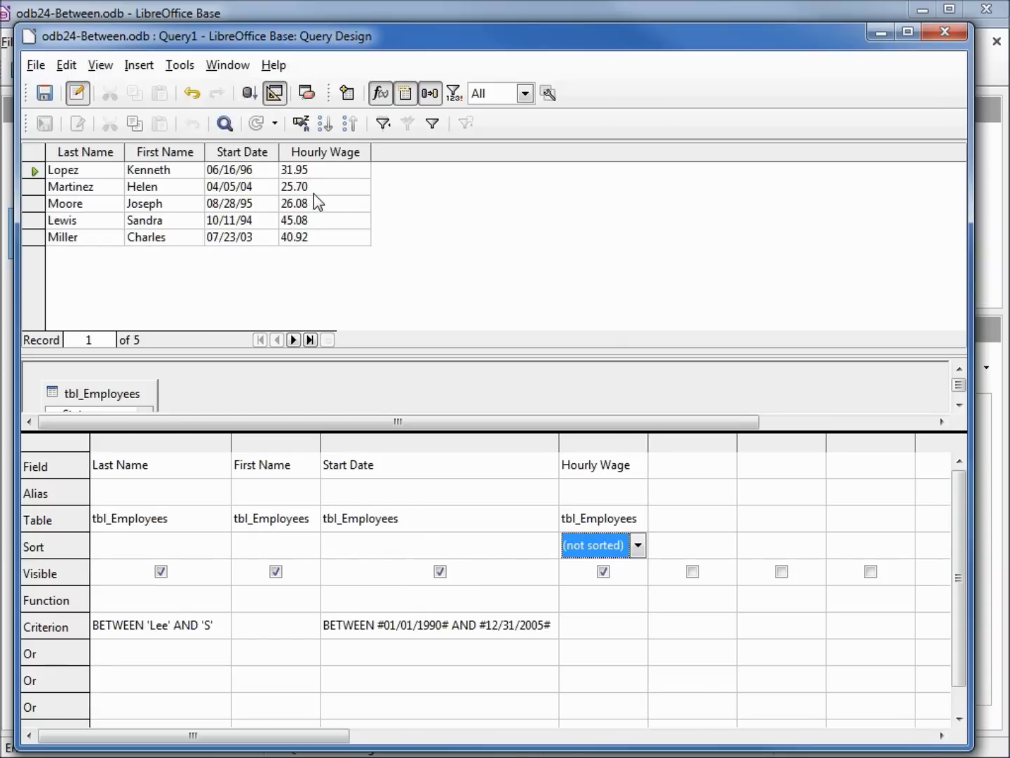
- Limit Hourly Wage to BETWEEN 20 AND 30, leaving Martinez and Moore
{"action": "left_click", "coordinate": [601, 629]}
{"action": "type", "text": "B"}
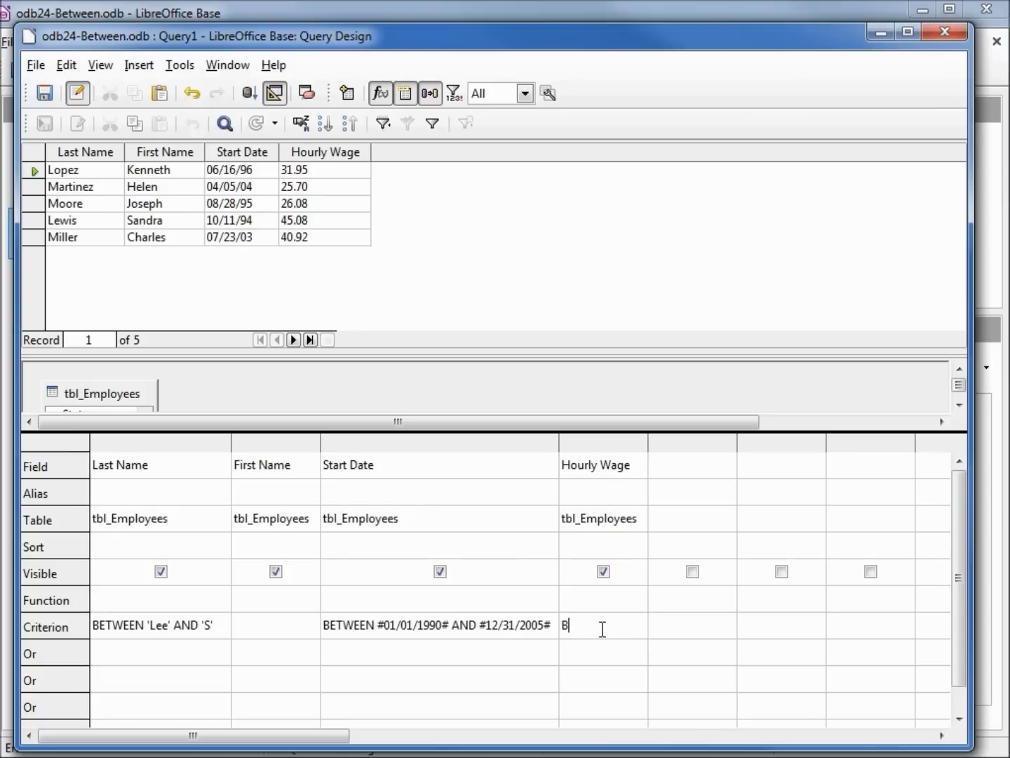
{"action": "type", "text": "etwen "}
{"action": "type", "text": "20 and 30"}
{"action": "key", "text": "Return"}
{"action": "left_click_drag", "start_coordinate": [647, 442], "coordinate": [721, 457]}
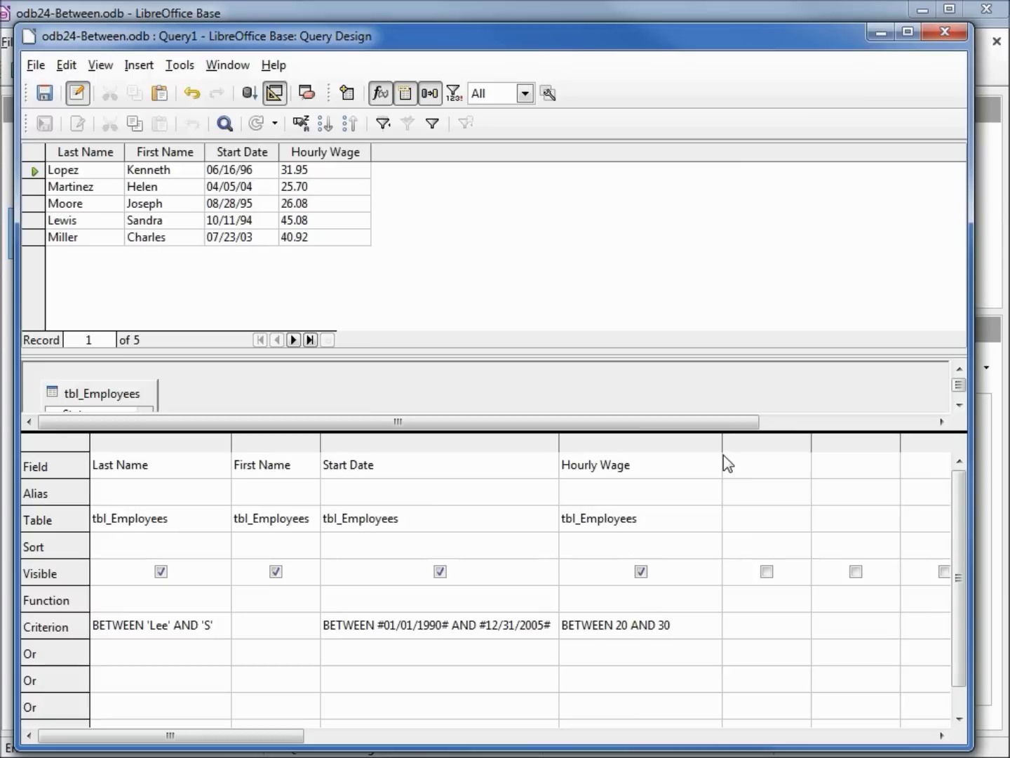
{"action": "key", "text": "F5"}
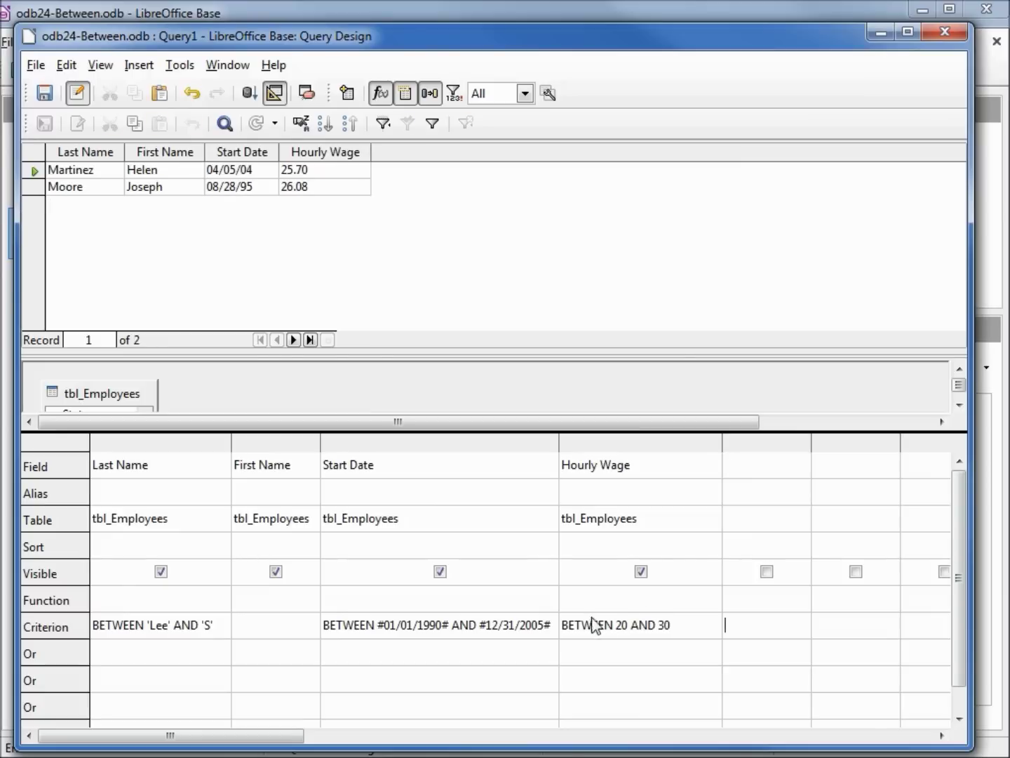
{"action": "left_click", "coordinate": [568, 621]}
{"action": "type", "text": "NOT"}
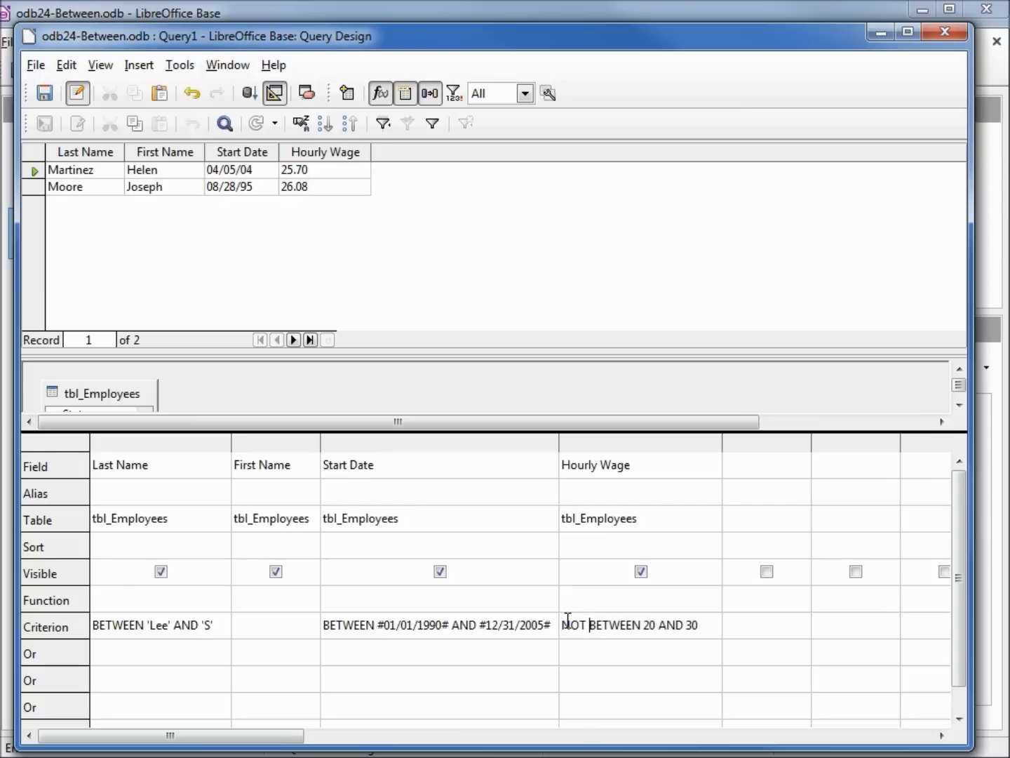
- Change the wage criterion to NOT BETWEEN 20 AND 30 and rerun, showing Lopez, Lewis and Miller
{"action": "key", "text": "Tab"}
{"action": "key", "text": "F5"}
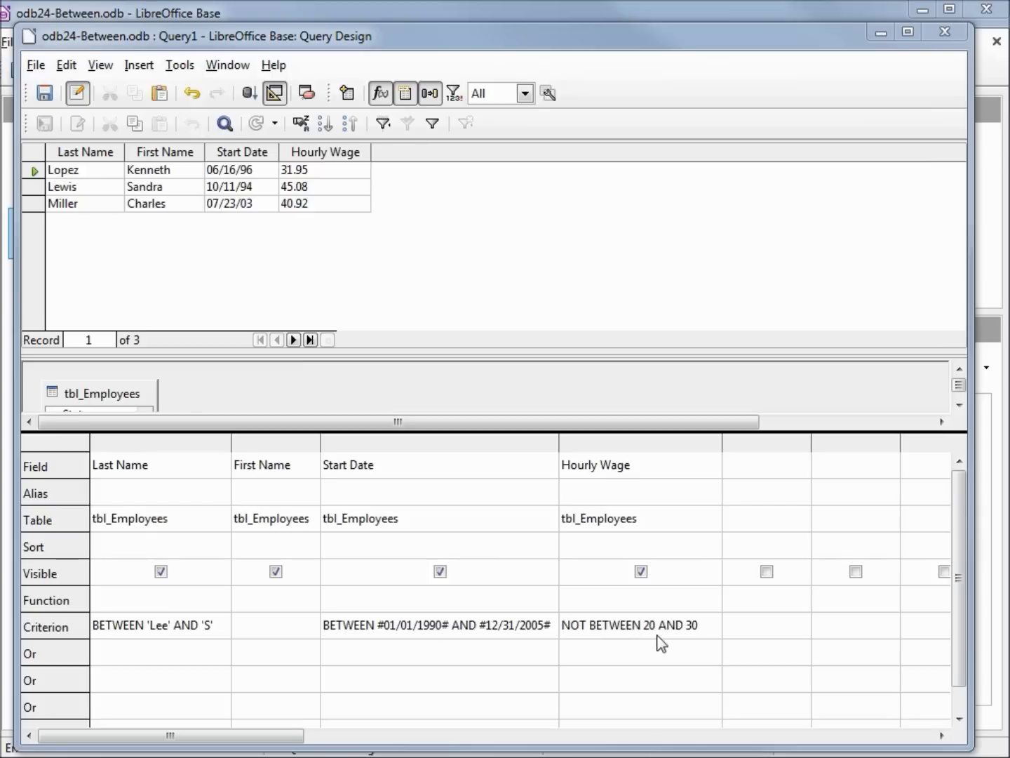
- Switch to SQL view to see the WHERE clause with the three BETWEEN conditions
{"action": "left_click", "coordinate": [273, 94]}
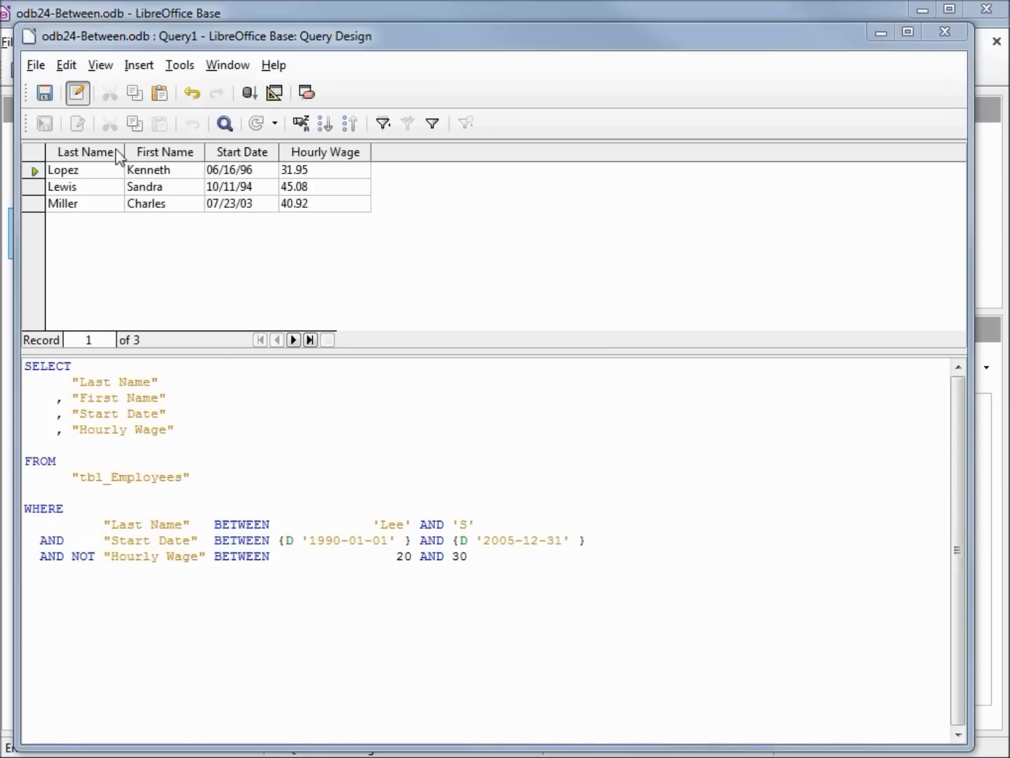
{"action": "left_click", "coordinate": [36, 66]}
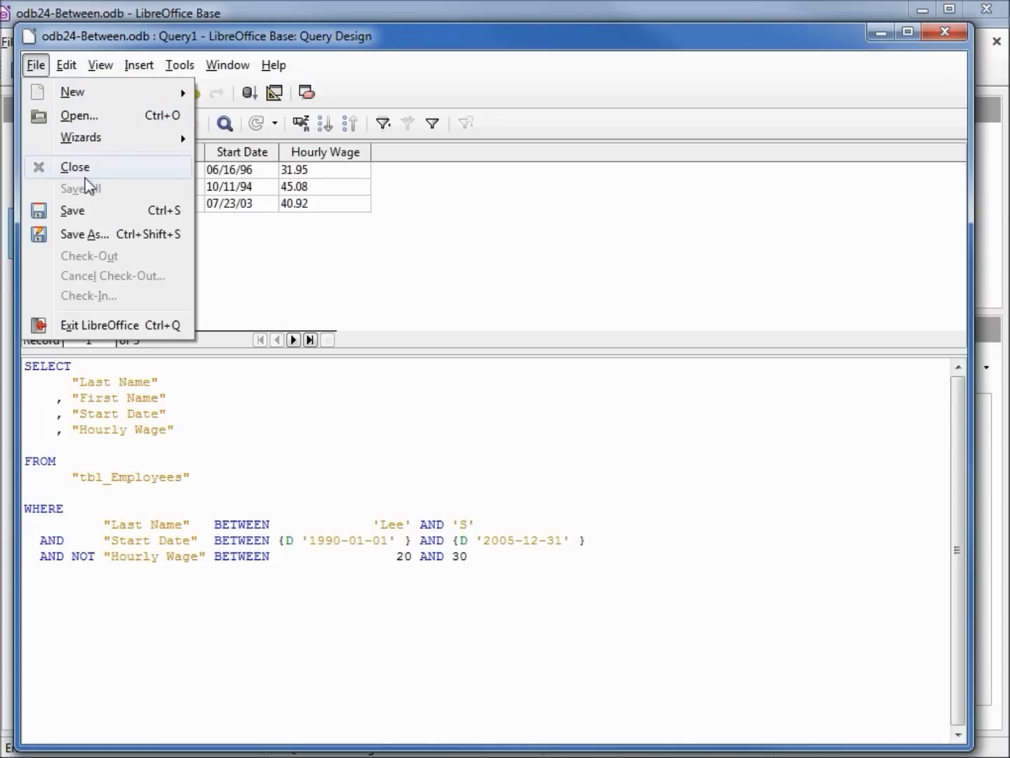
- Save the query as 'odb24-Between', close Query Design, and return to the database window
{"action": "left_click", "coordinate": [95, 231]}
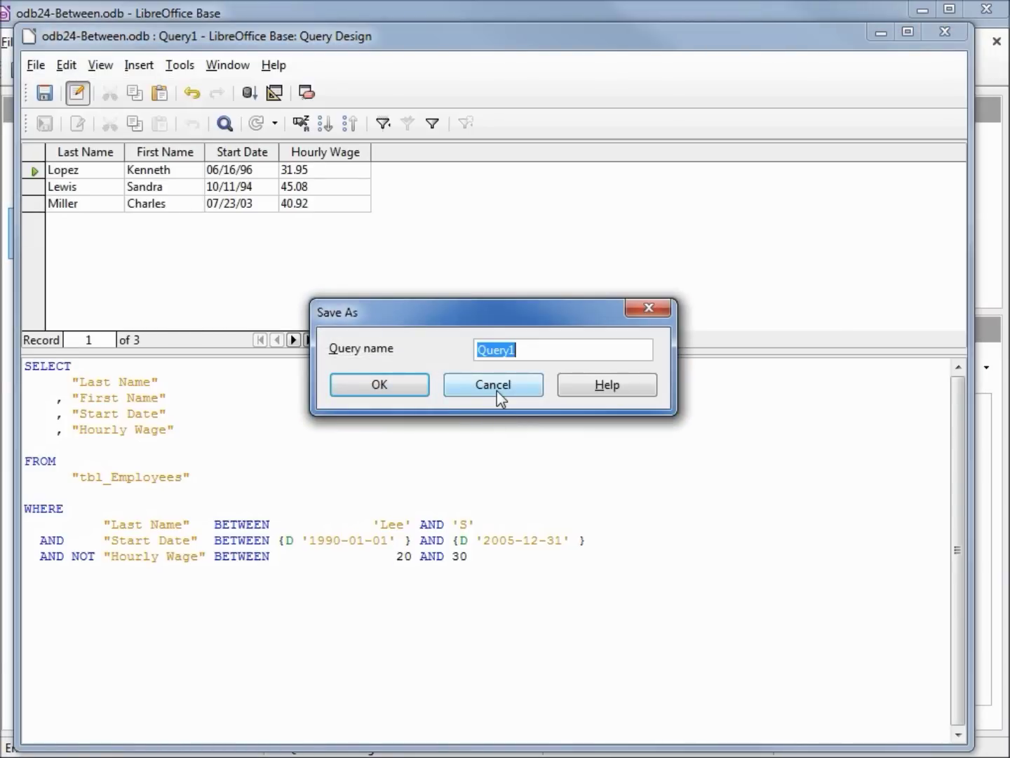
{"action": "type", "text": "odb24-Between"}
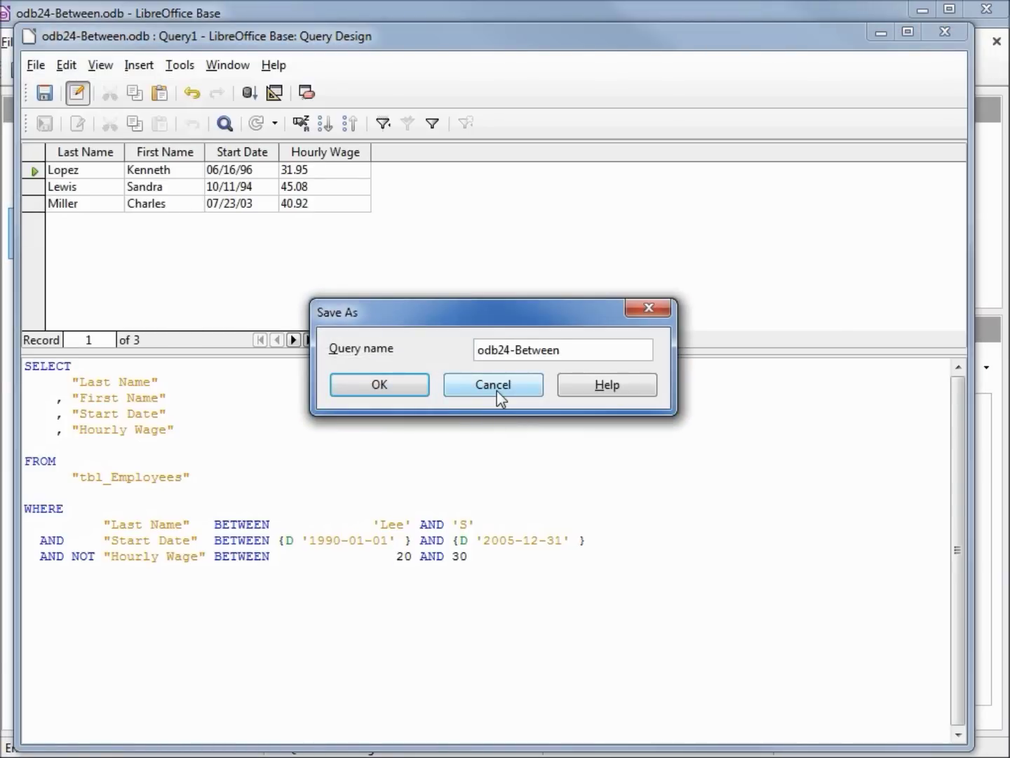
{"action": "left_click", "coordinate": [393, 386]}
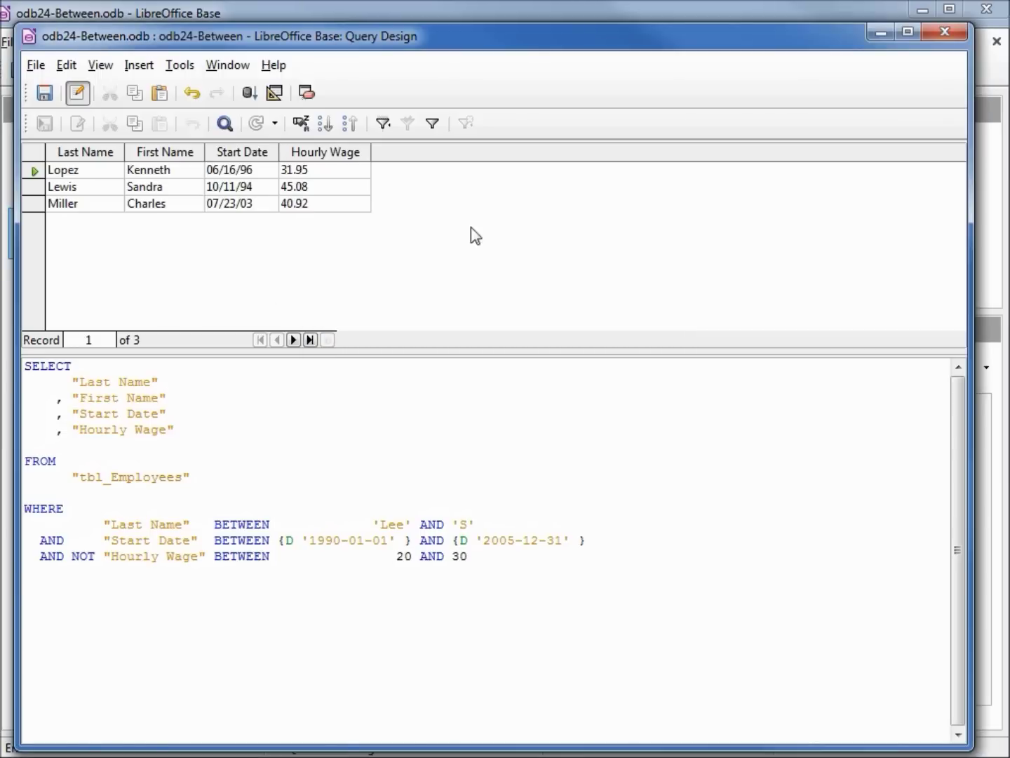
{"action": "left_click", "coordinate": [947, 36]}
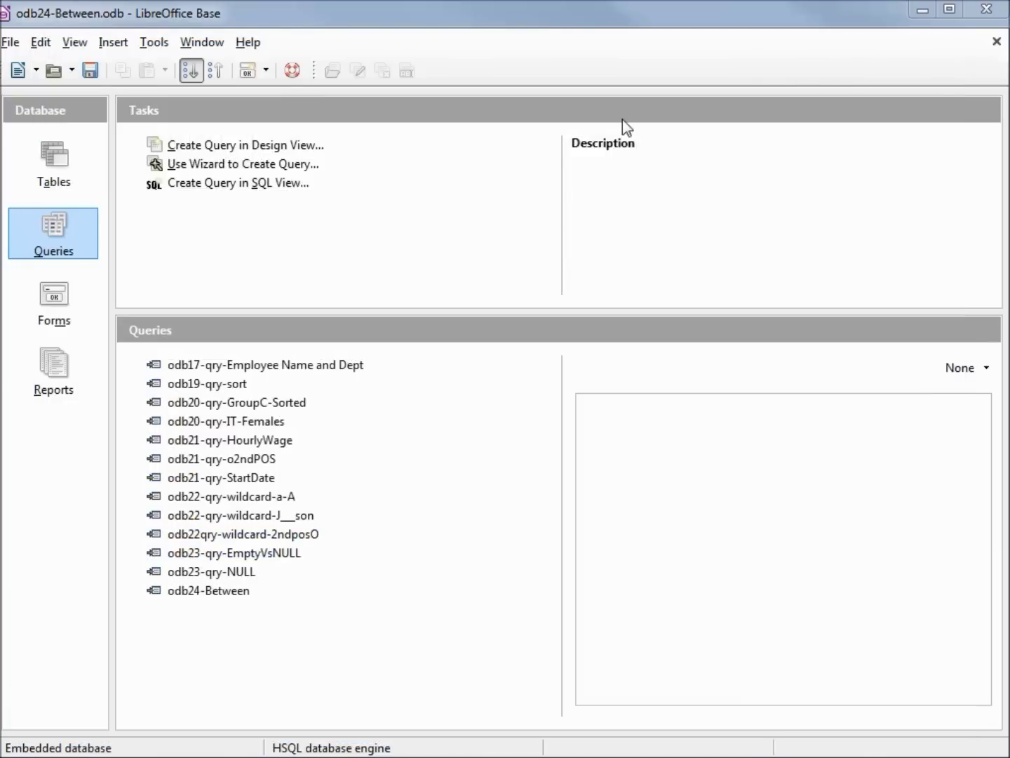
{"action": "left_click", "coordinate": [91, 73]}
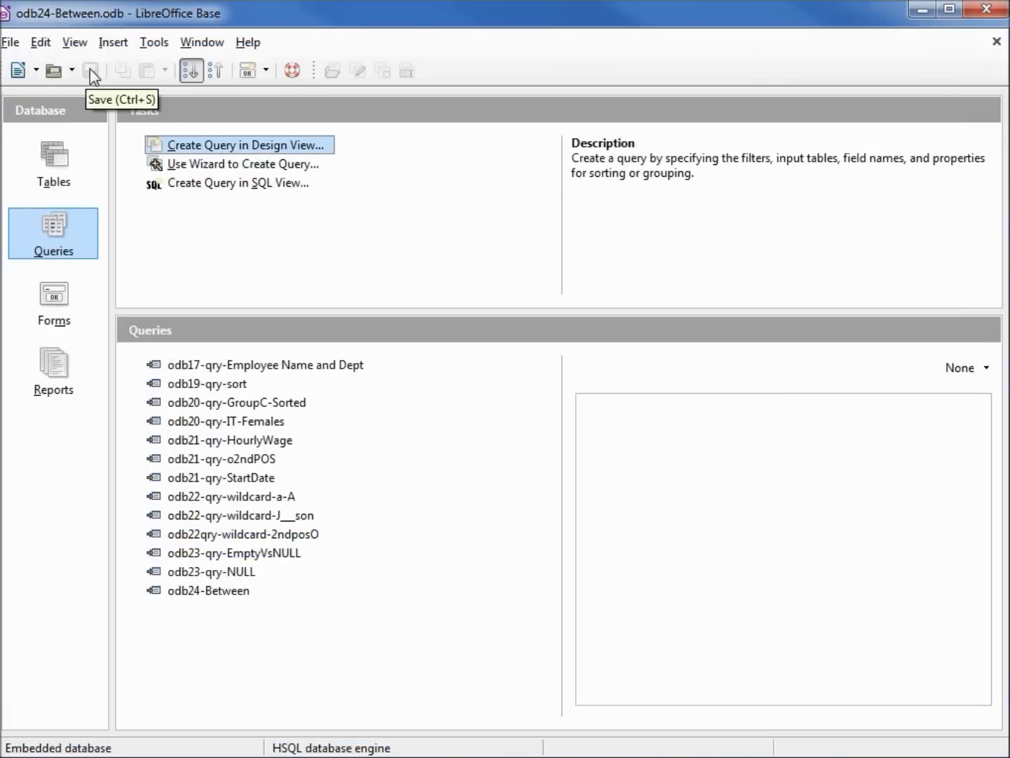